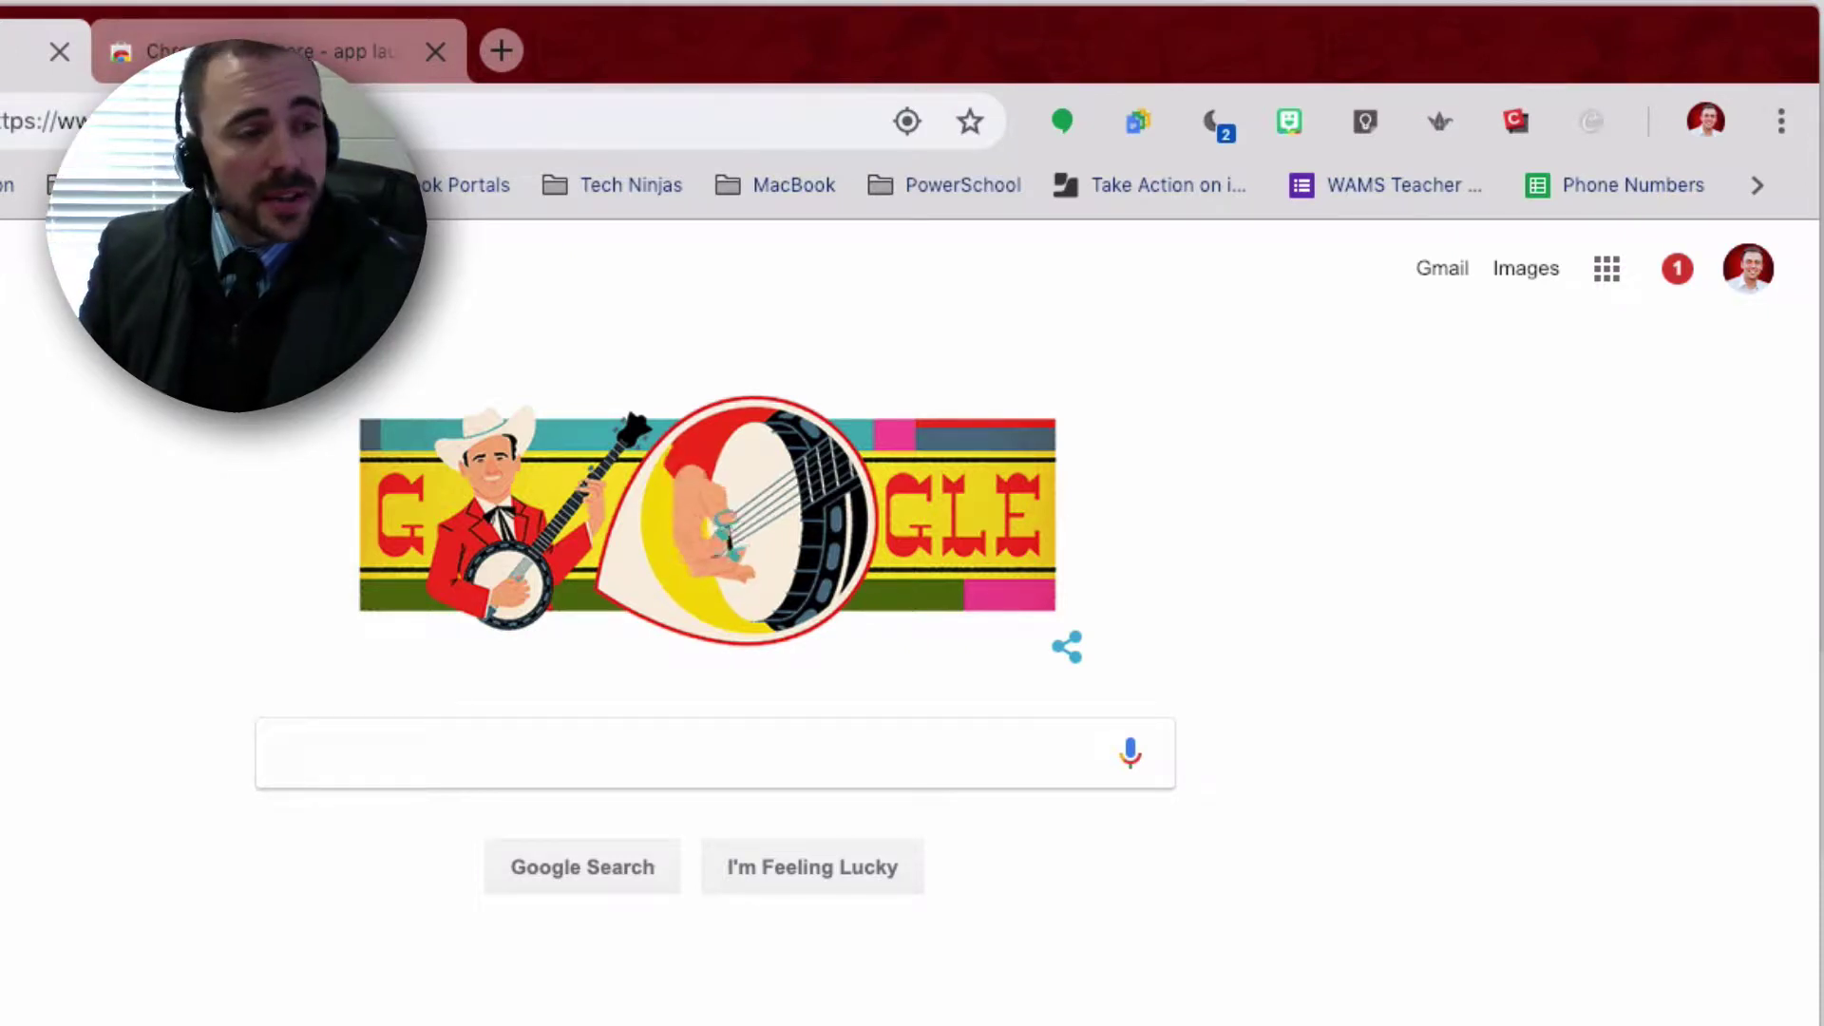
# - Open the Google apps launcher and move Maps next to YouTube
pyautogui.click(1607, 275)
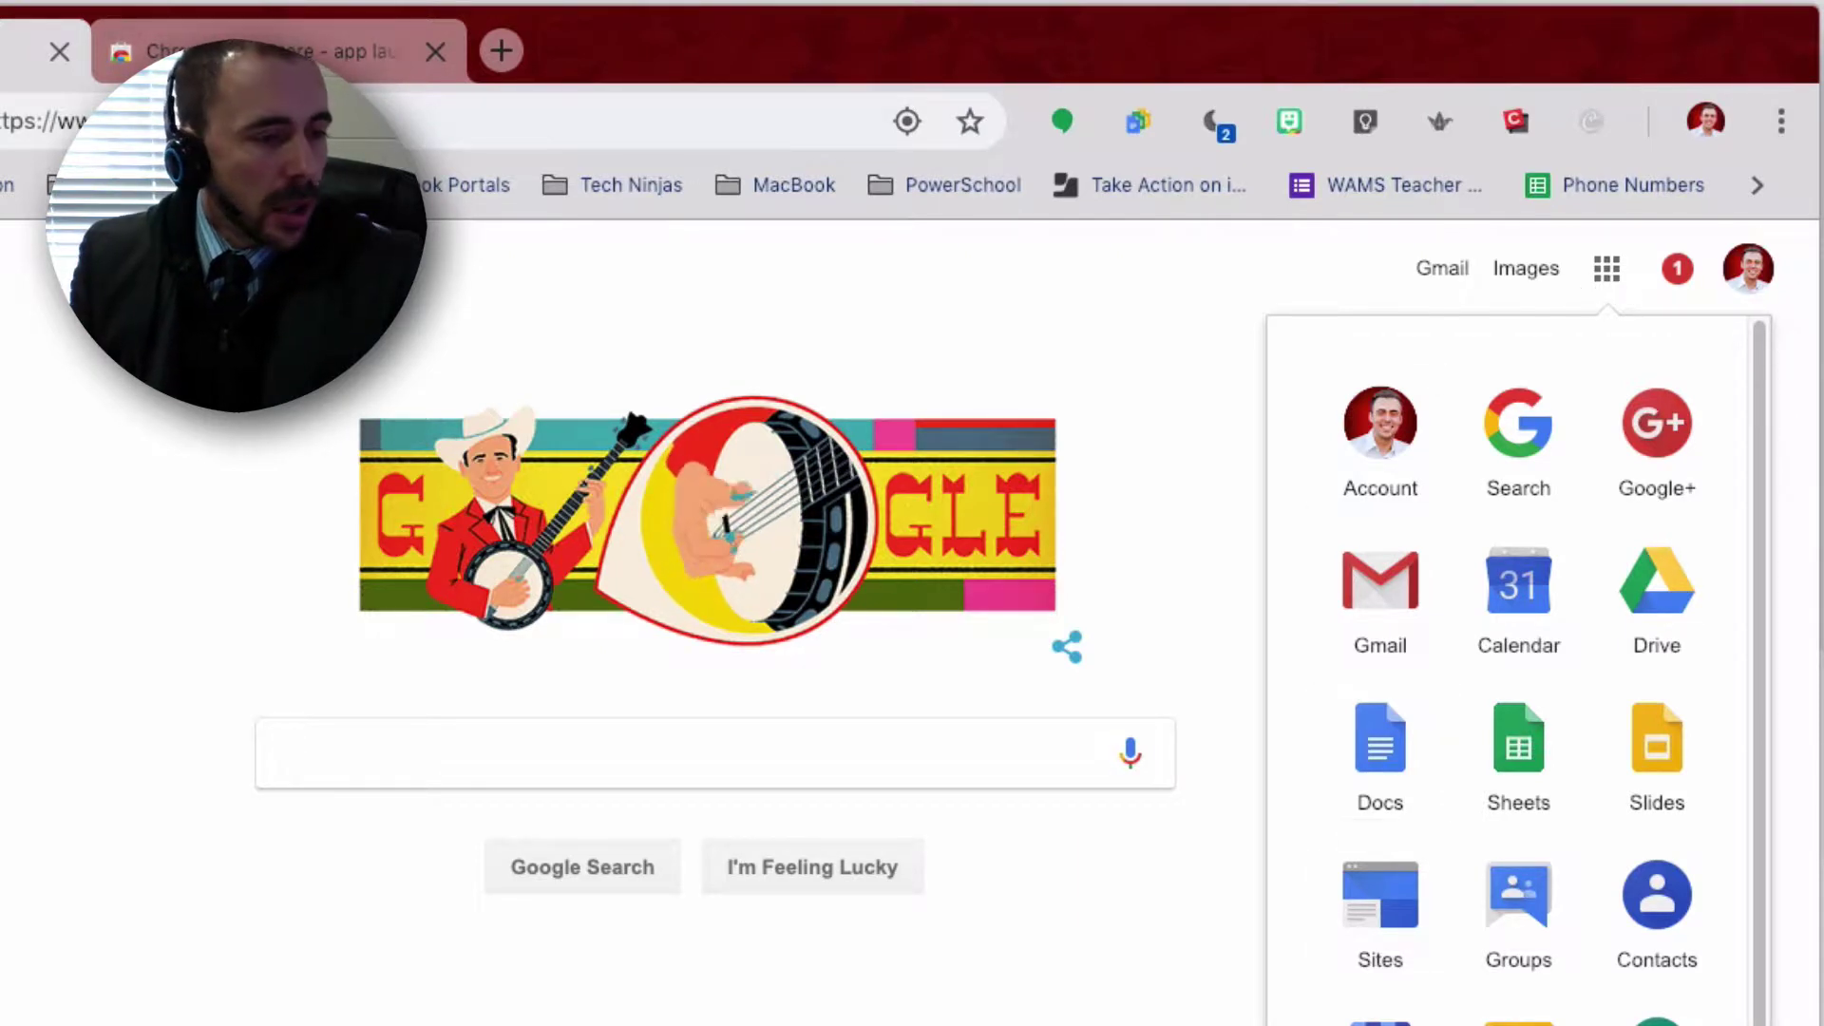
pyautogui.scroll(-5, 1518, 626)
pyautogui.scroll(-5, 1518, 627)
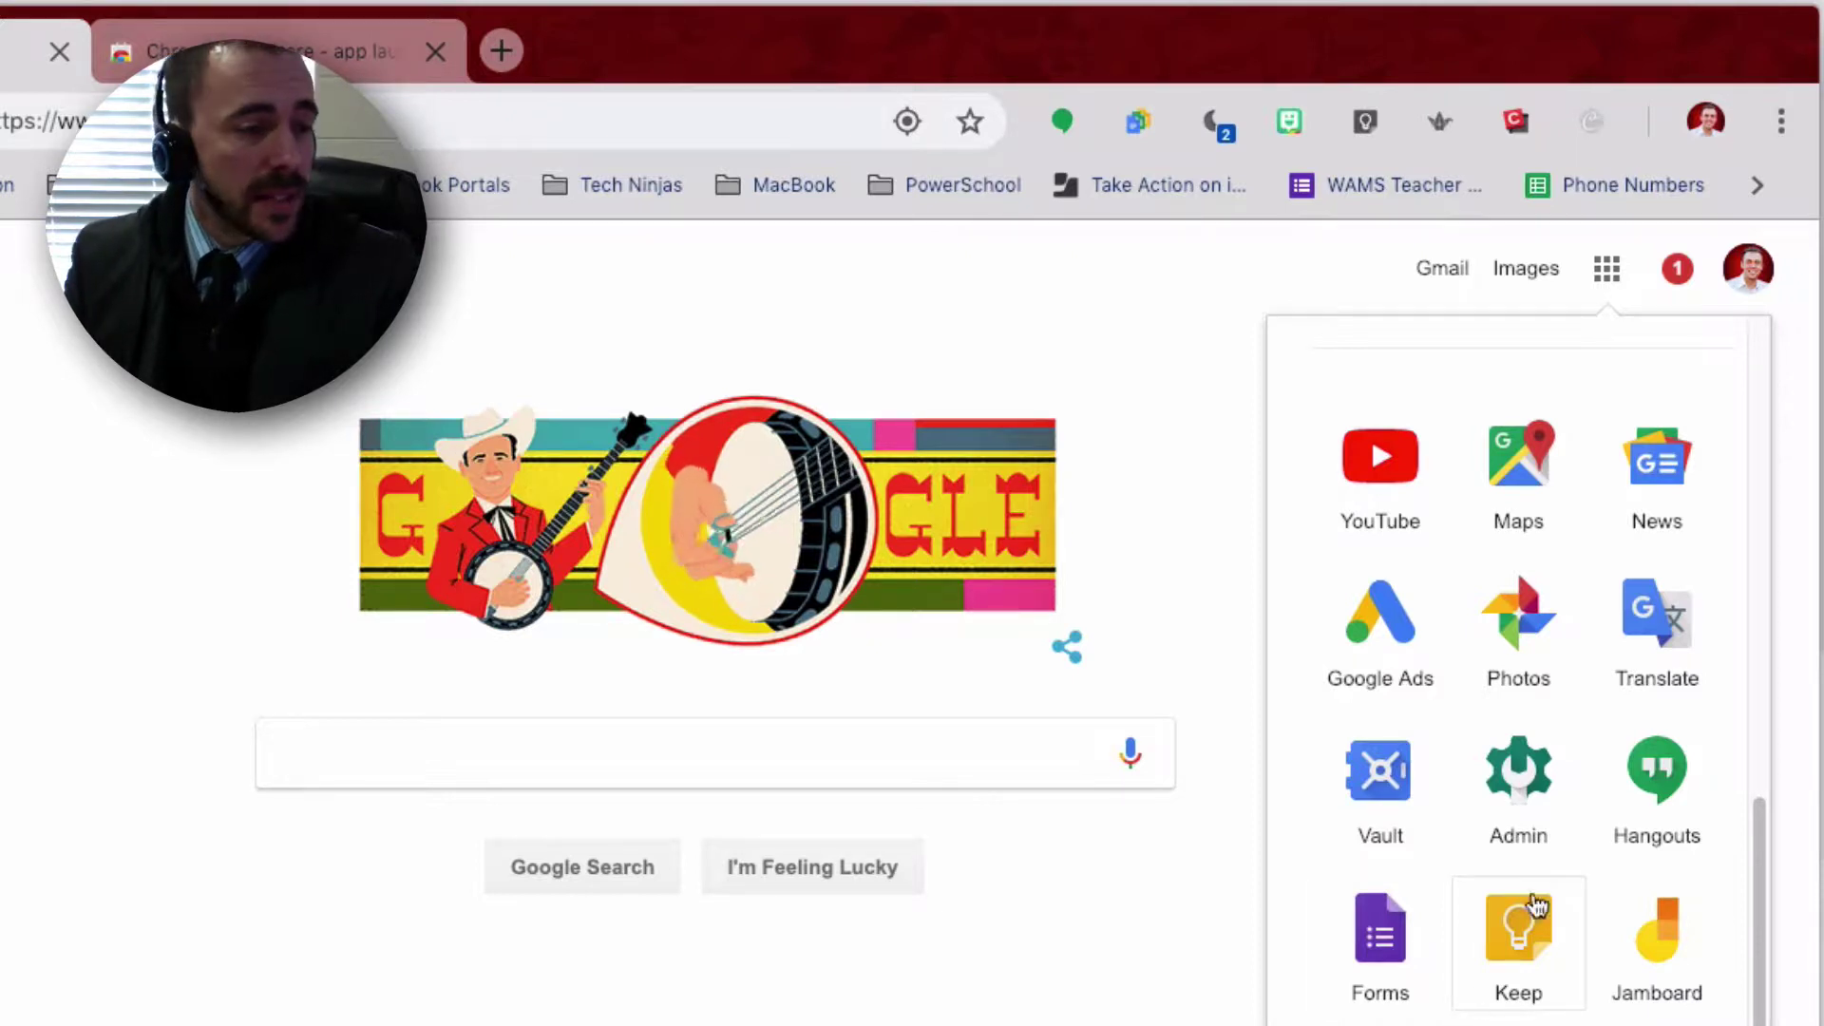
pyautogui.moveTo(1524, 489)
pyautogui.mouseDown()
pyautogui.moveTo(1636, 496)
pyautogui.moveTo(1494, 504)
pyautogui.moveTo(1498, 529)
pyautogui.moveTo(1579, 564)
pyautogui.moveTo(1547, 557)
pyautogui.moveTo(1539, 498)
pyautogui.mouseUp()
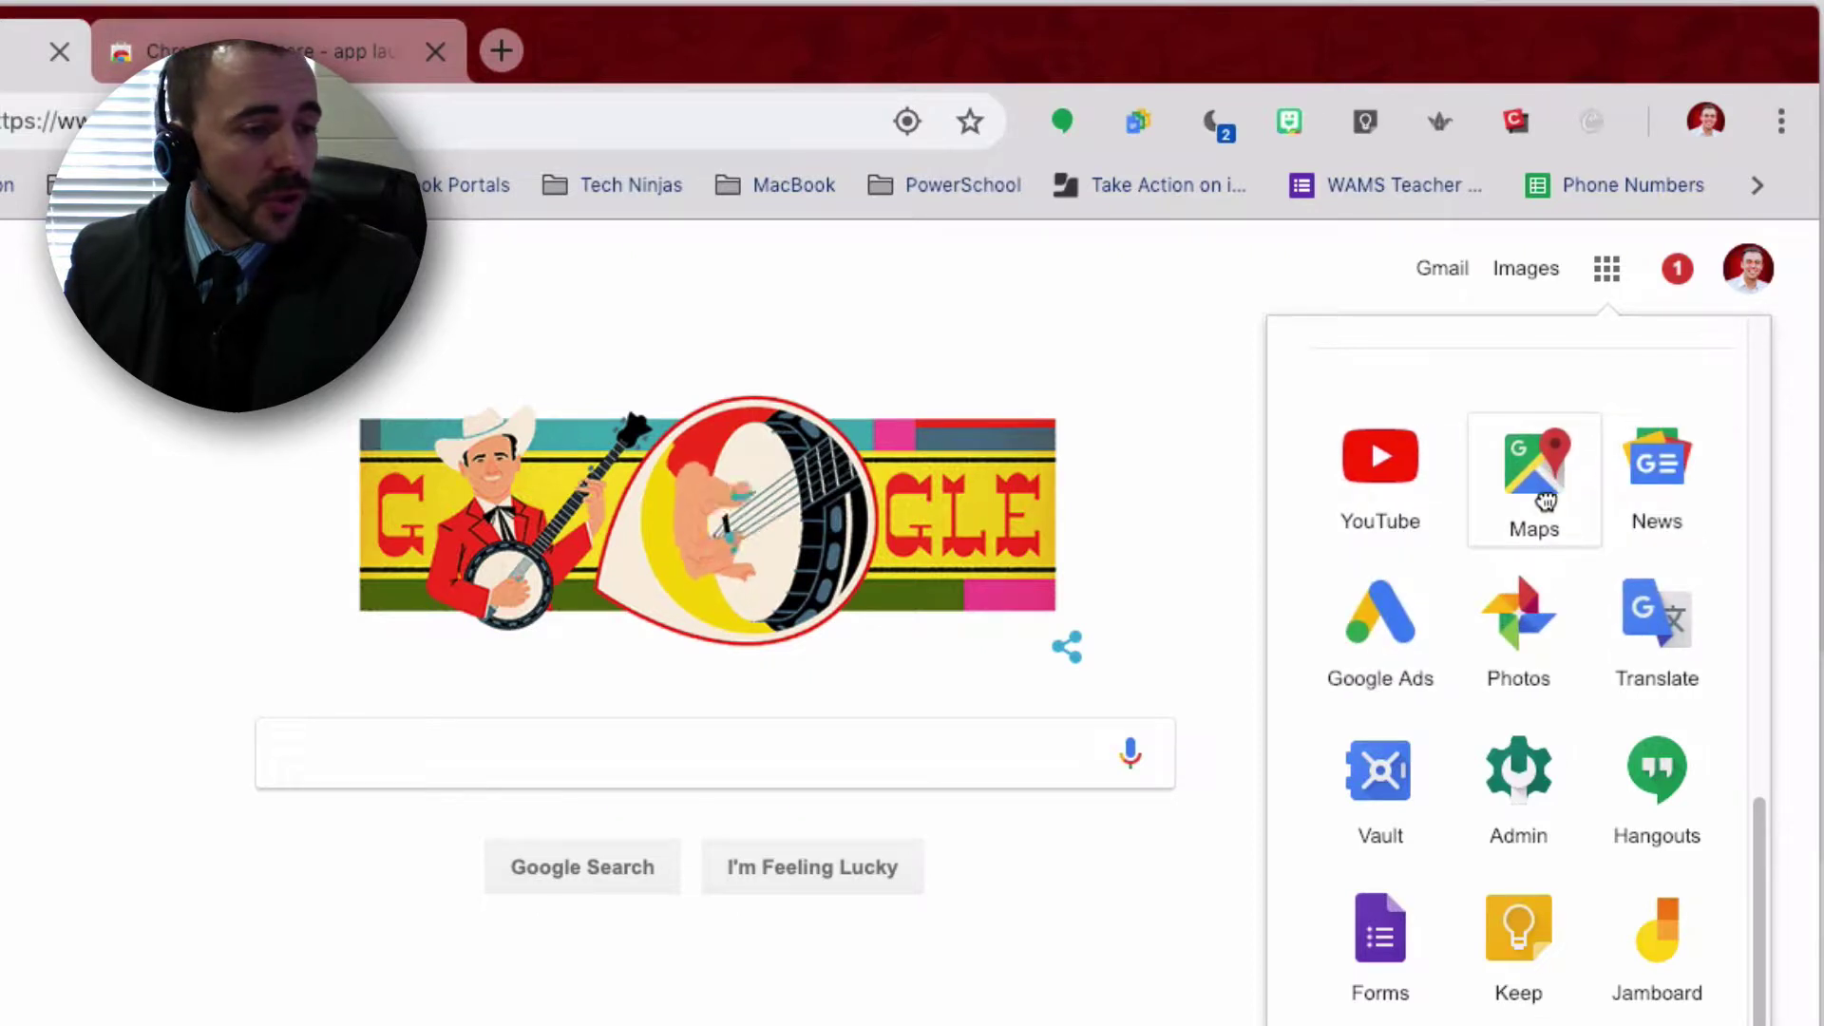
# - Move YouTube toward the top, My Business between Maps and News, and Photos and Hangouts up near the top
pyautogui.scroll(3, 1584, 581)
pyautogui.scroll(2, 1584, 581)
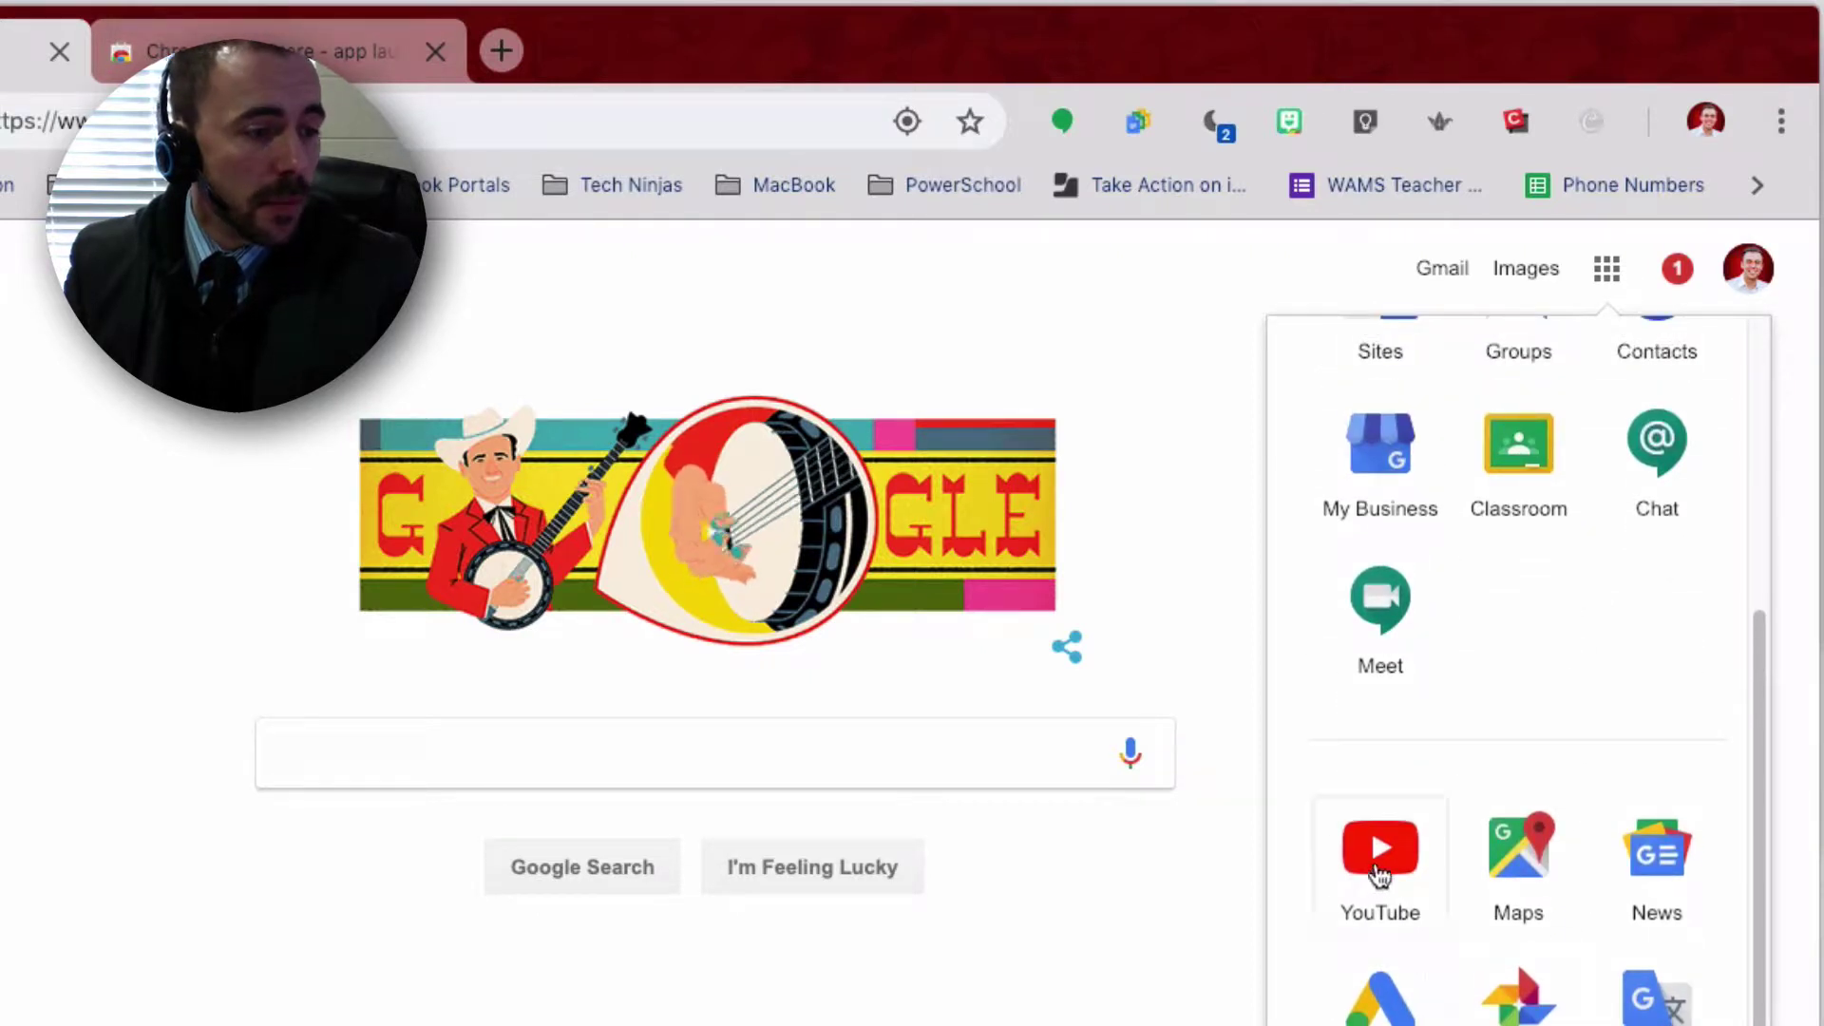
pyautogui.moveTo(1380, 859); pyautogui.dragTo(1524, 371)
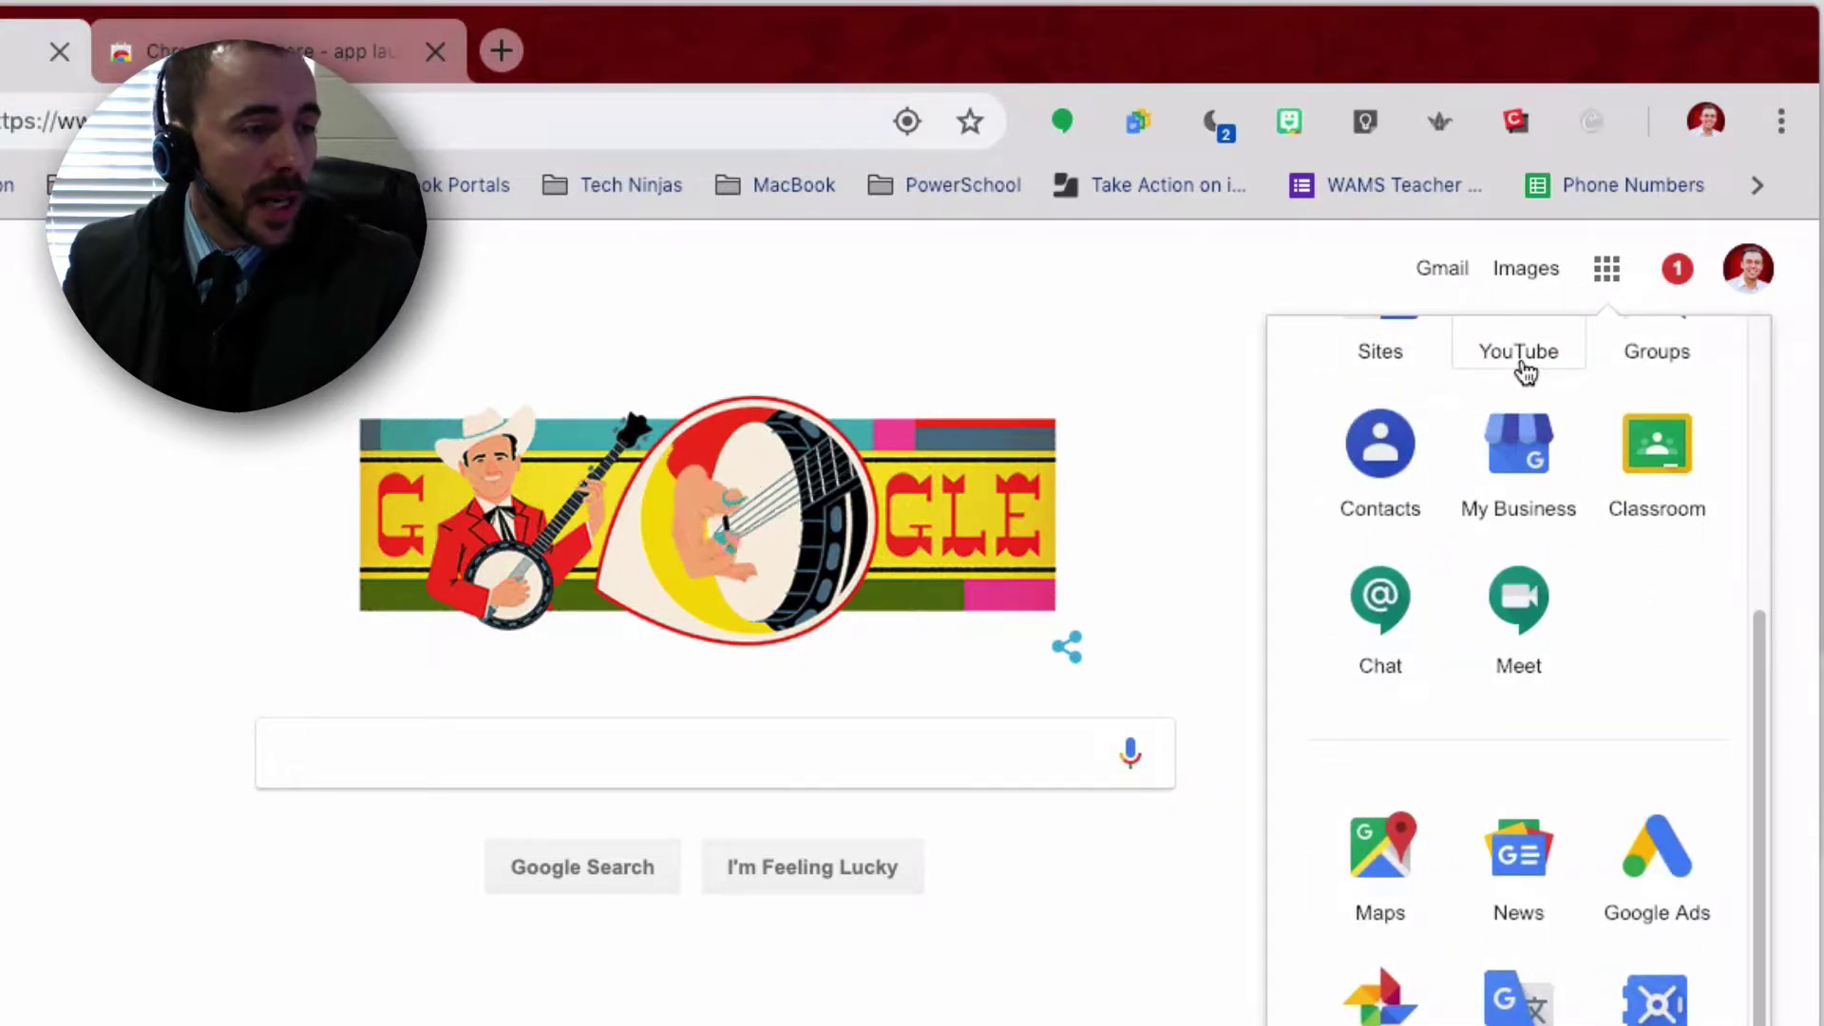
pyautogui.moveTo(1506, 437); pyautogui.dragTo(1547, 936)
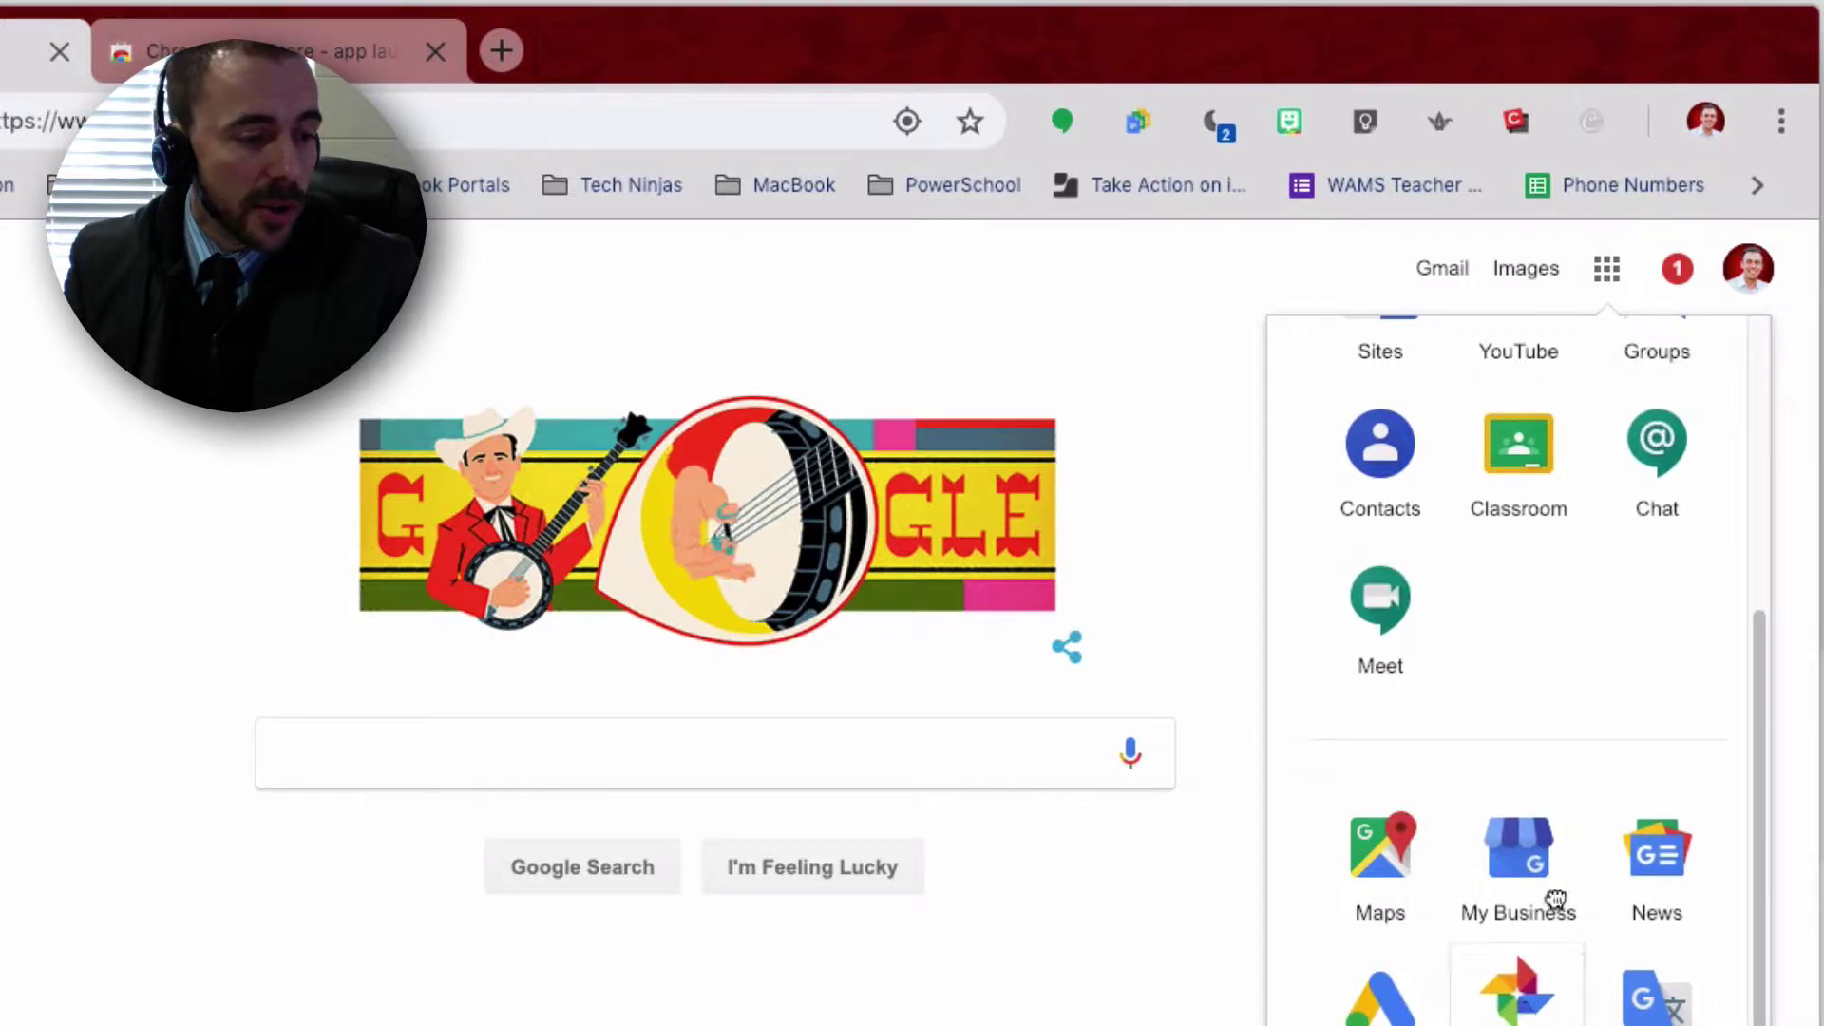
pyautogui.moveTo(1517, 998); pyautogui.dragTo(1518, 446)
pyautogui.moveTo(1657, 998); pyautogui.dragTo(1551, 493)
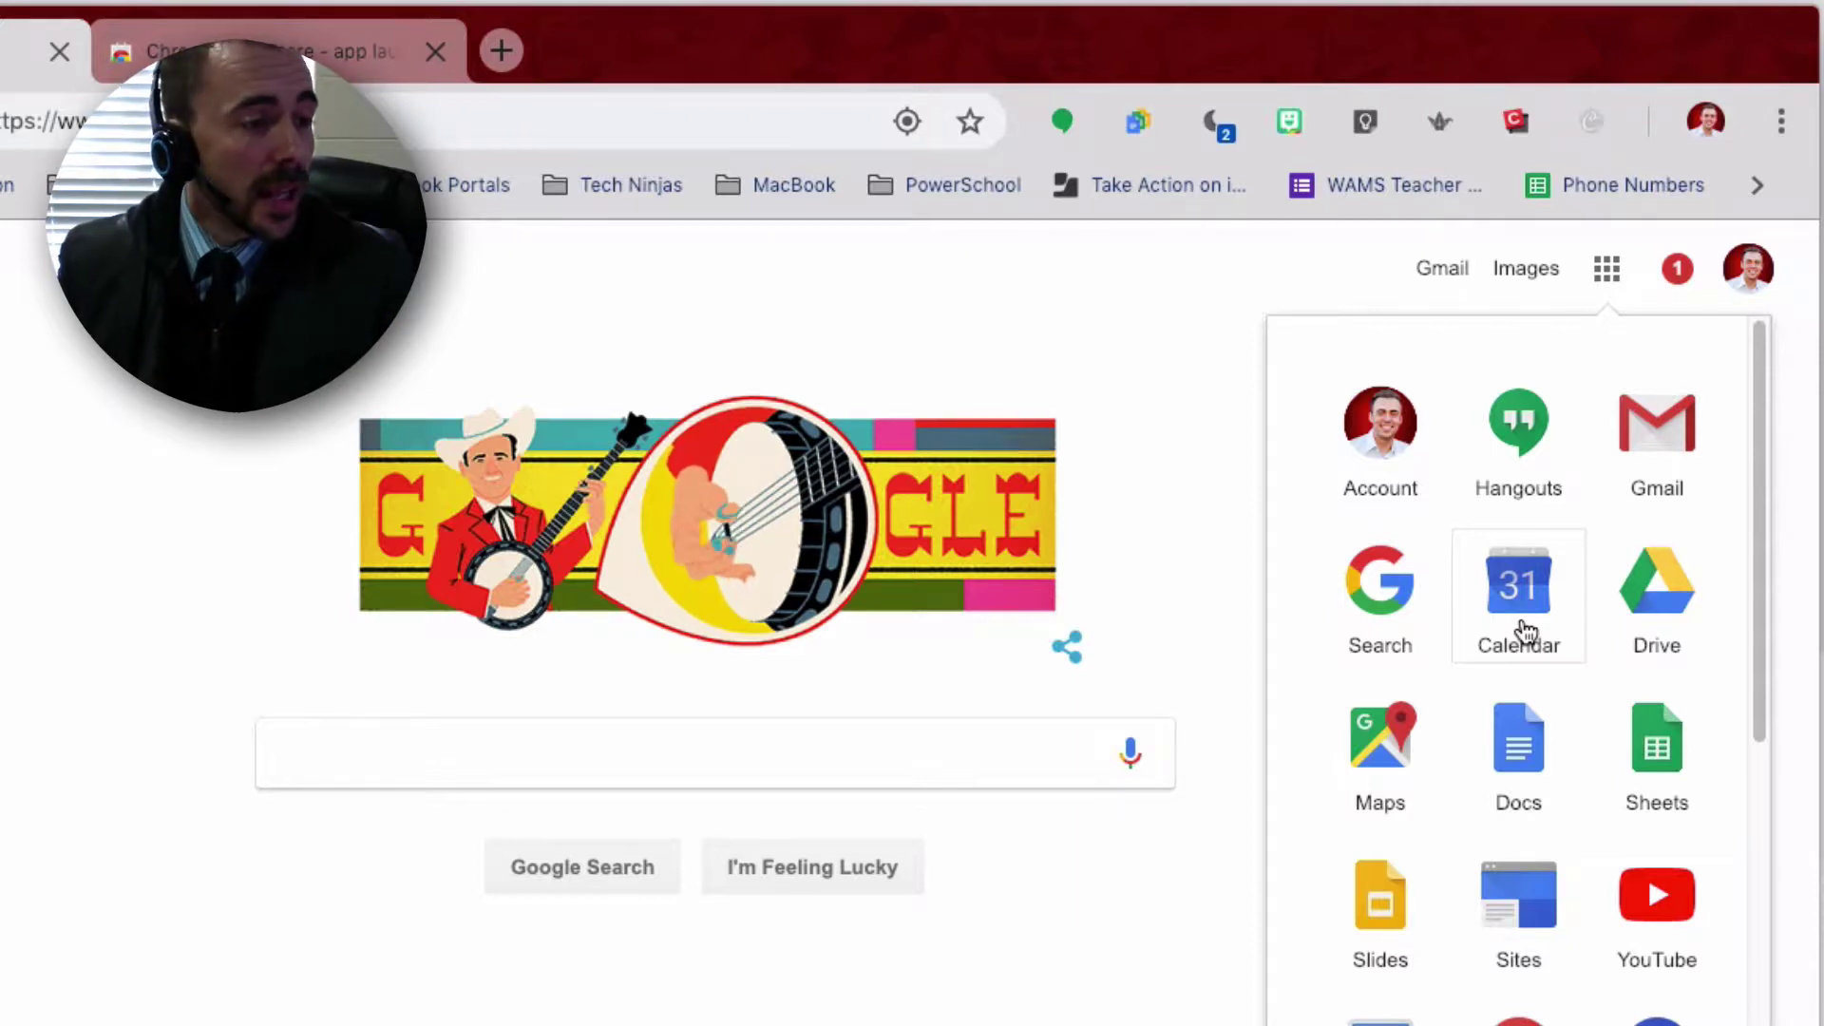
# - Close the launcher and reach the Chrome Web Store through the chrome://apps page
pyautogui.click(584, 343)
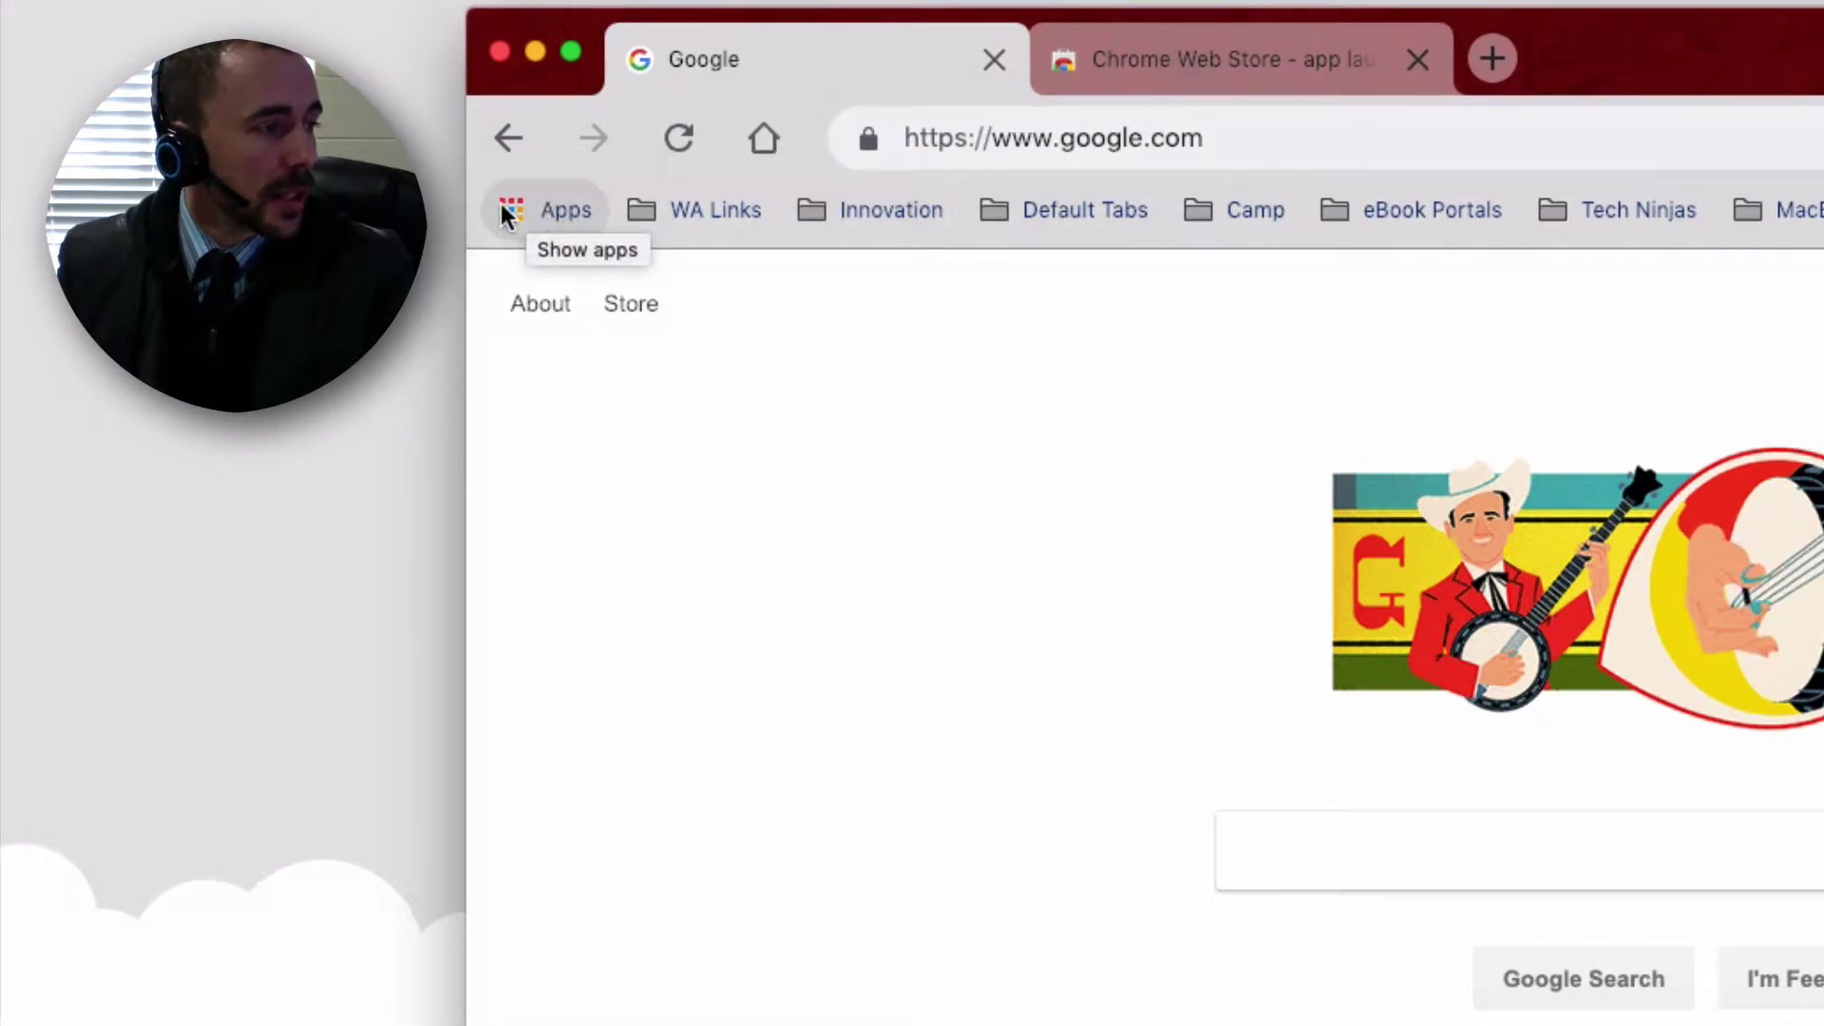
pyautogui.click(556, 204)
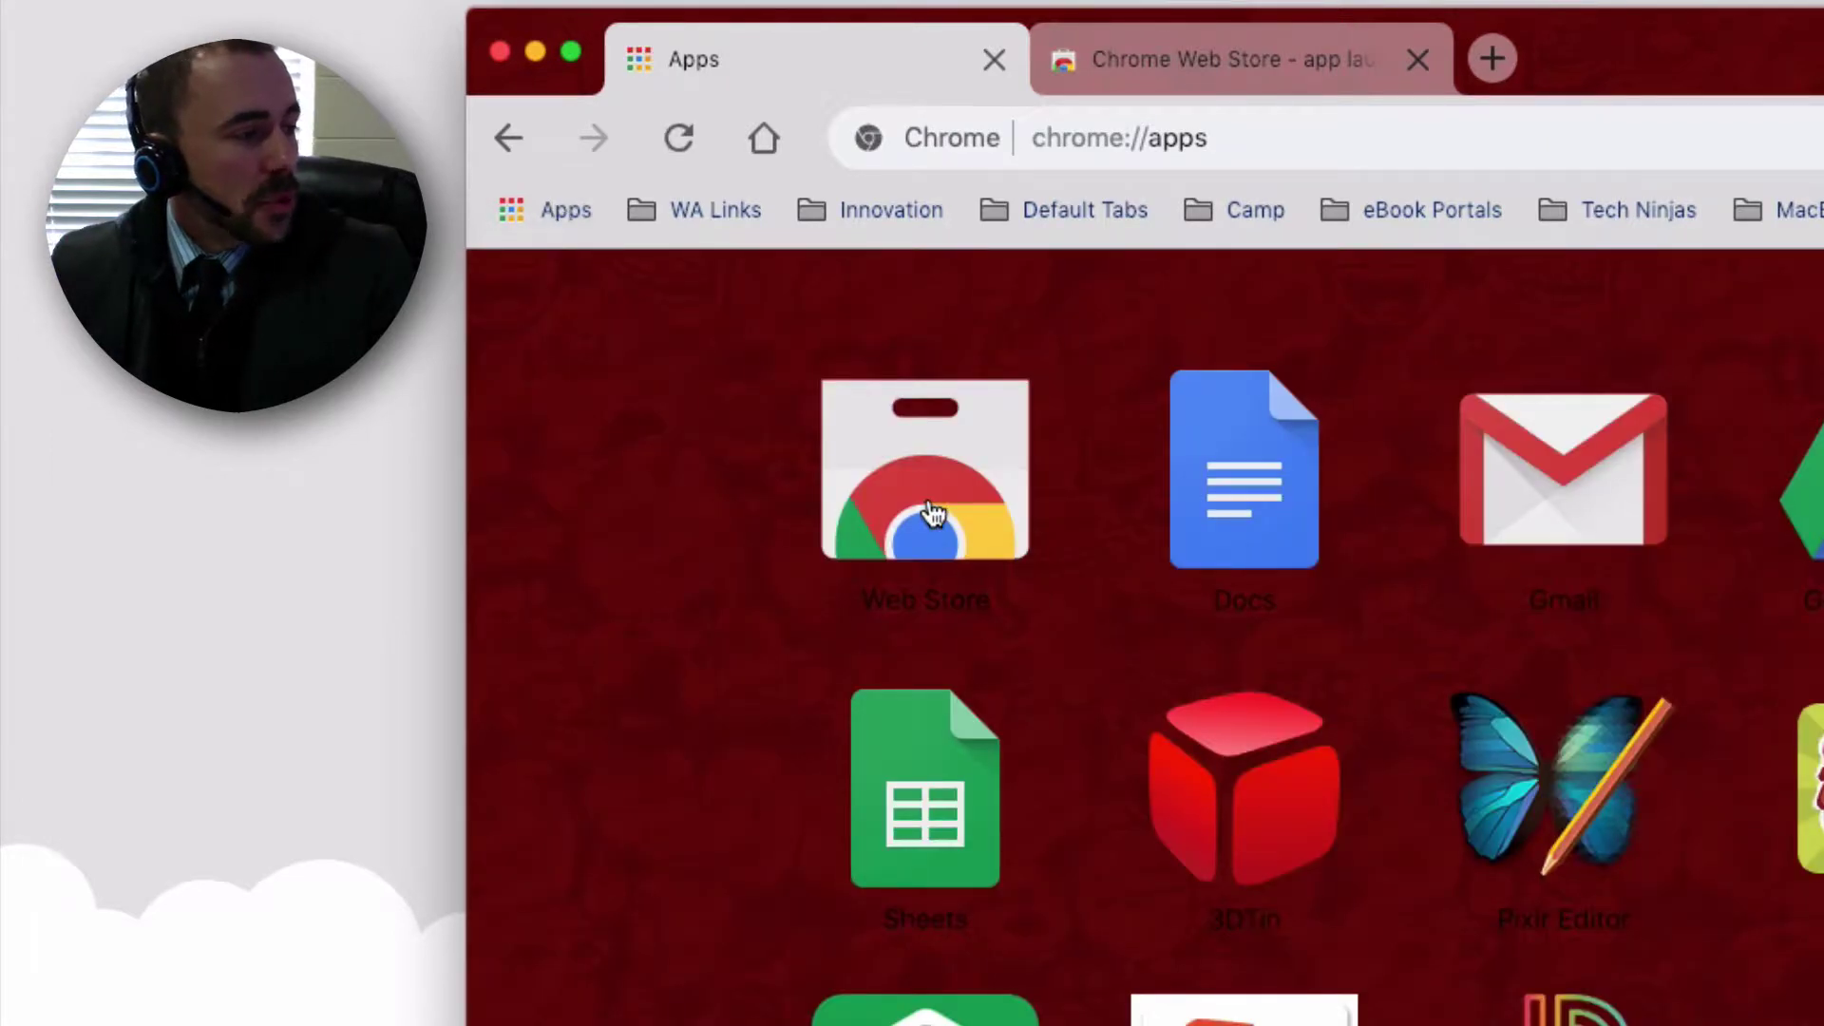
pyautogui.click(893, 488)
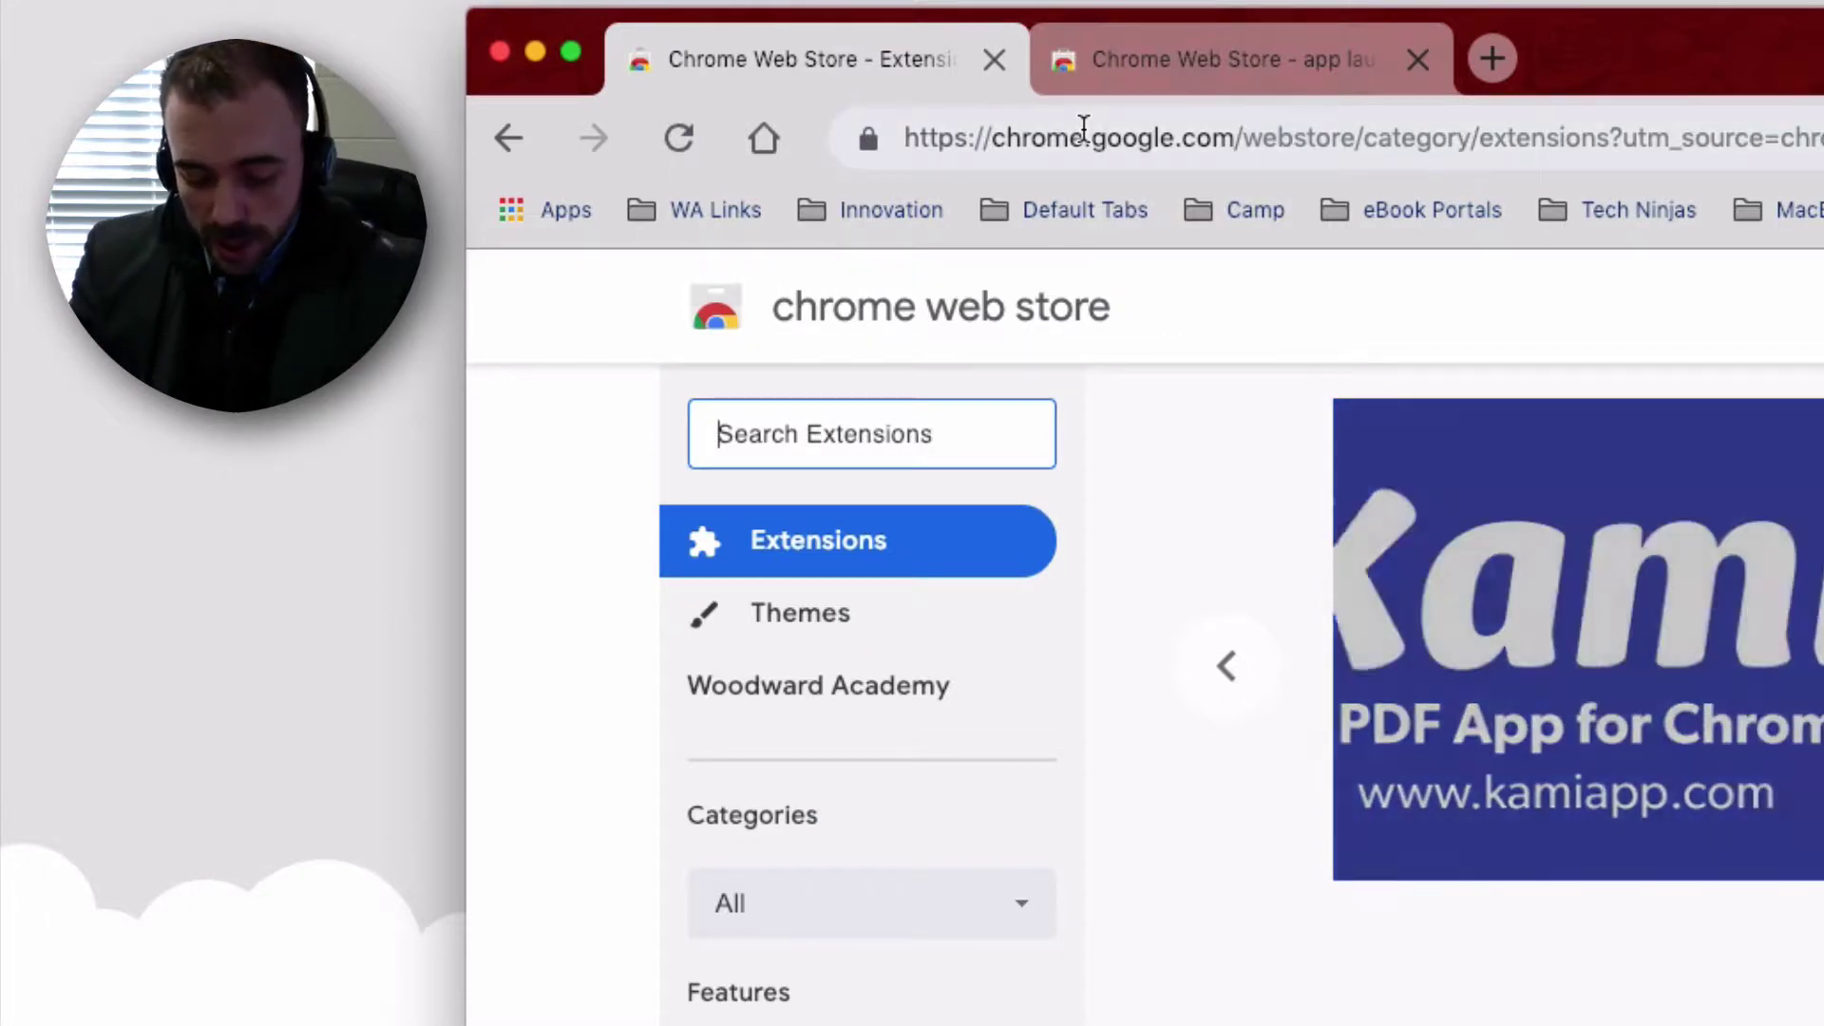
# - Search the Web Store for 'APP LAUNCHER' and install App Launcher Customizer for Google, closing its welcome tab
pyautogui.write('APP LAUNCHER')
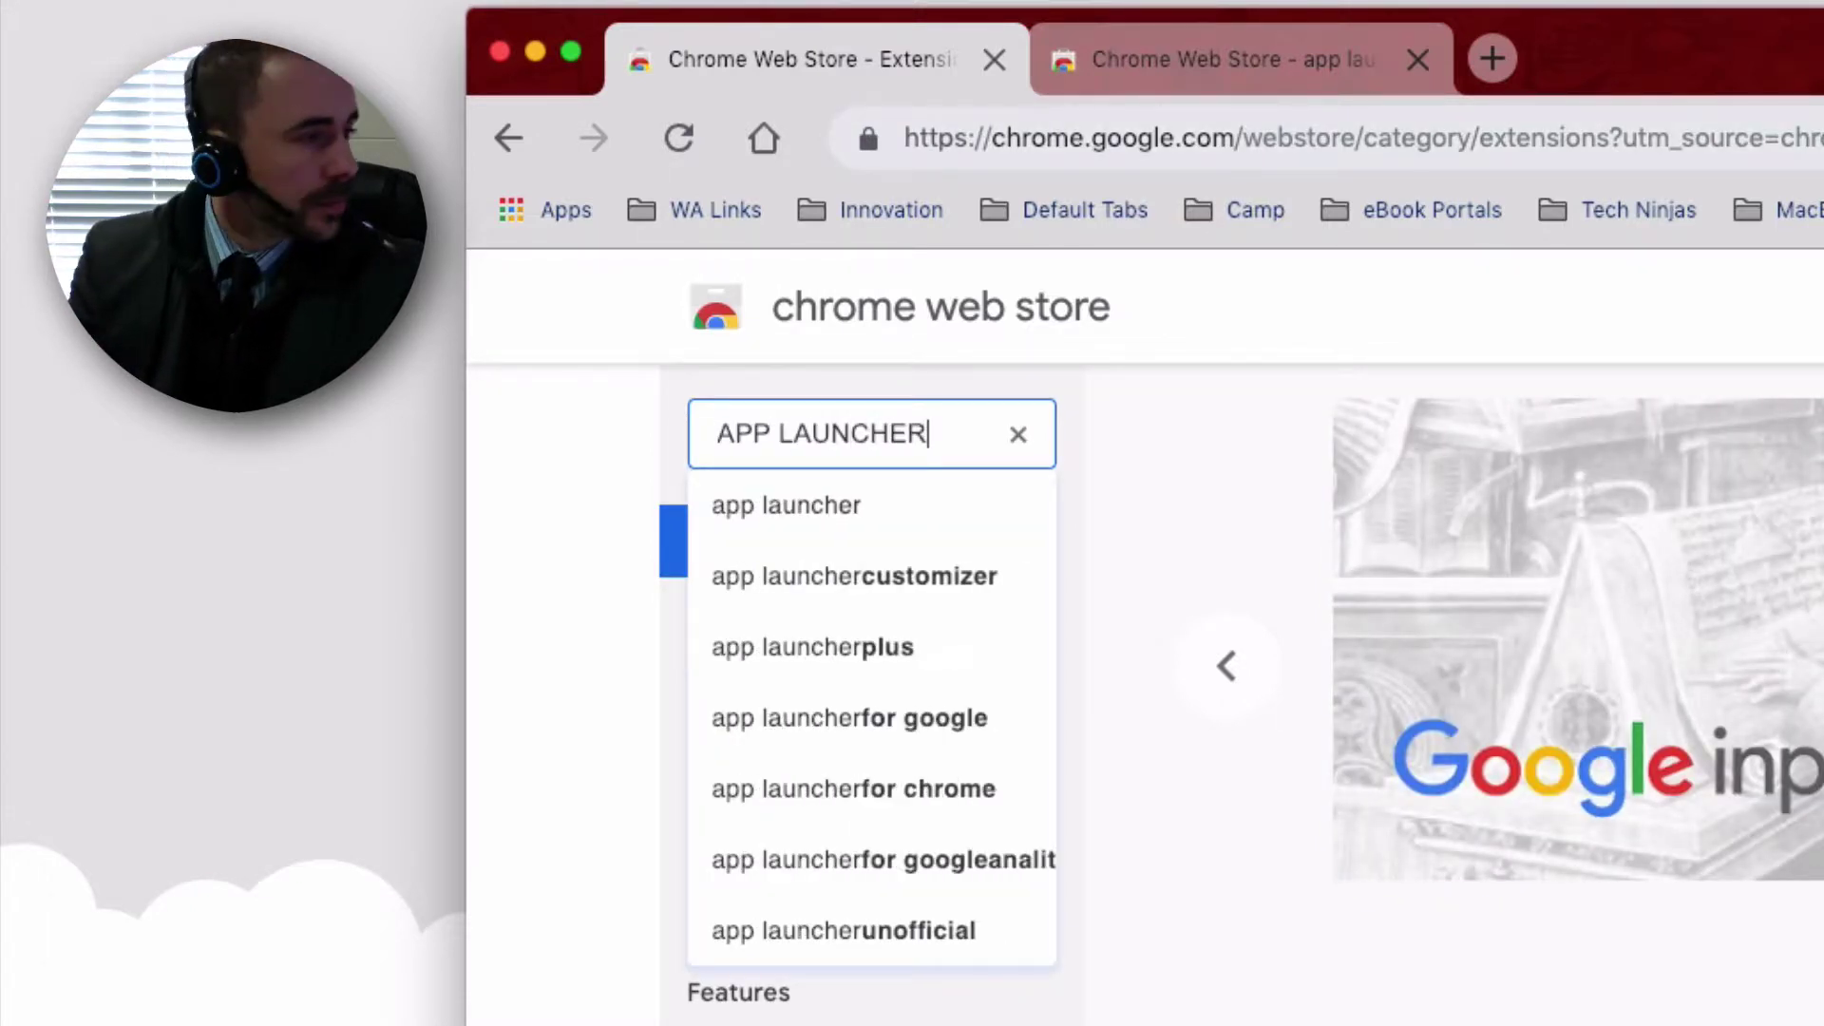
pyautogui.press('Return')
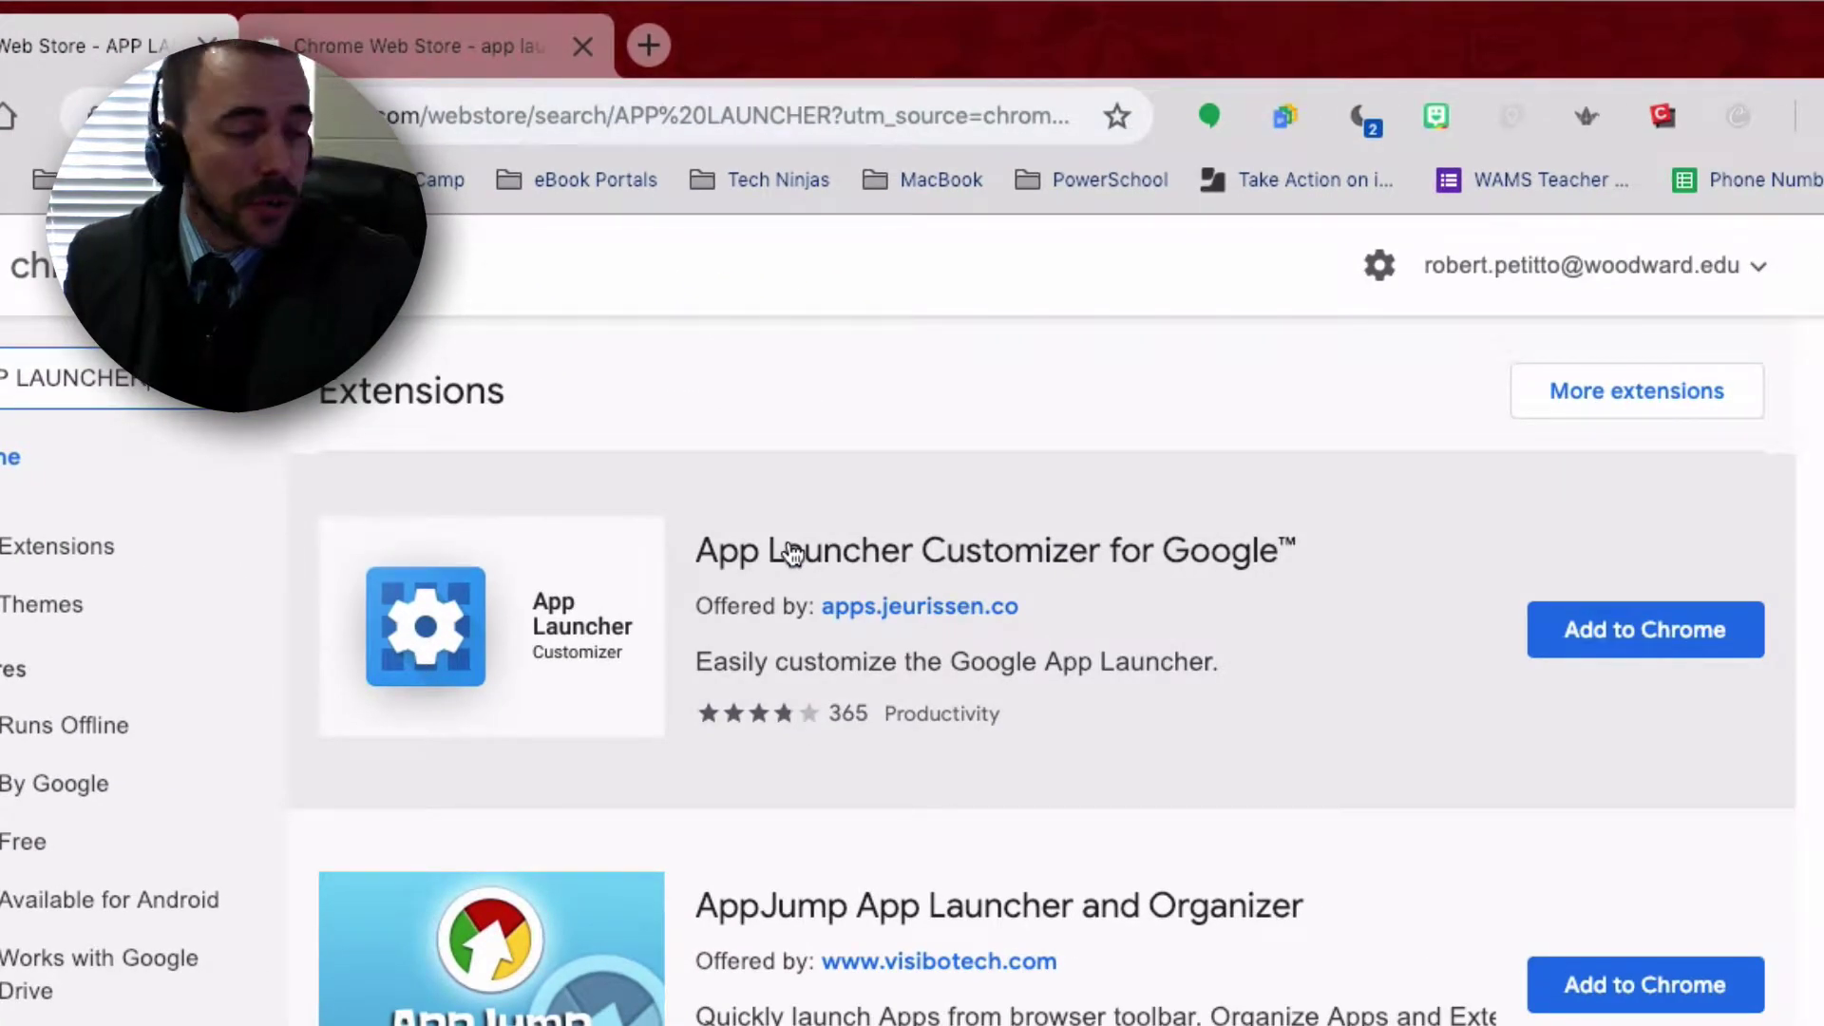
pyautogui.click(1684, 651)
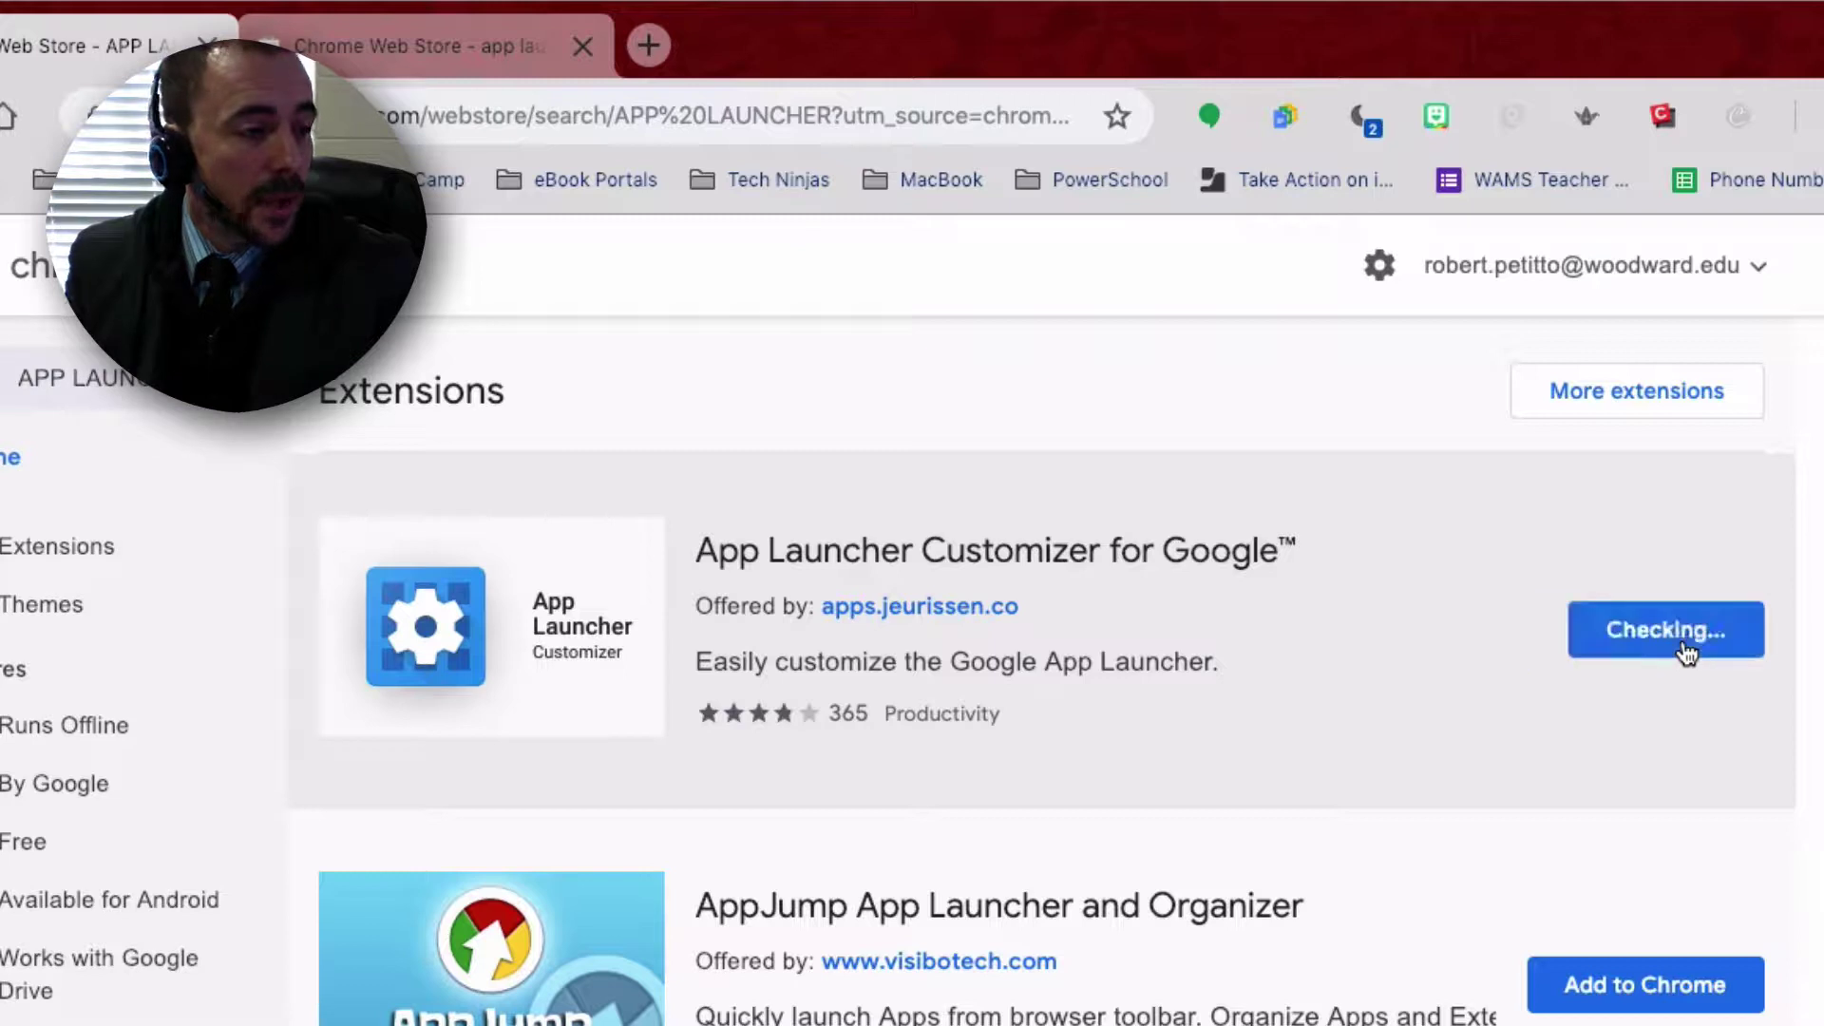
pyautogui.click(1052, 387)
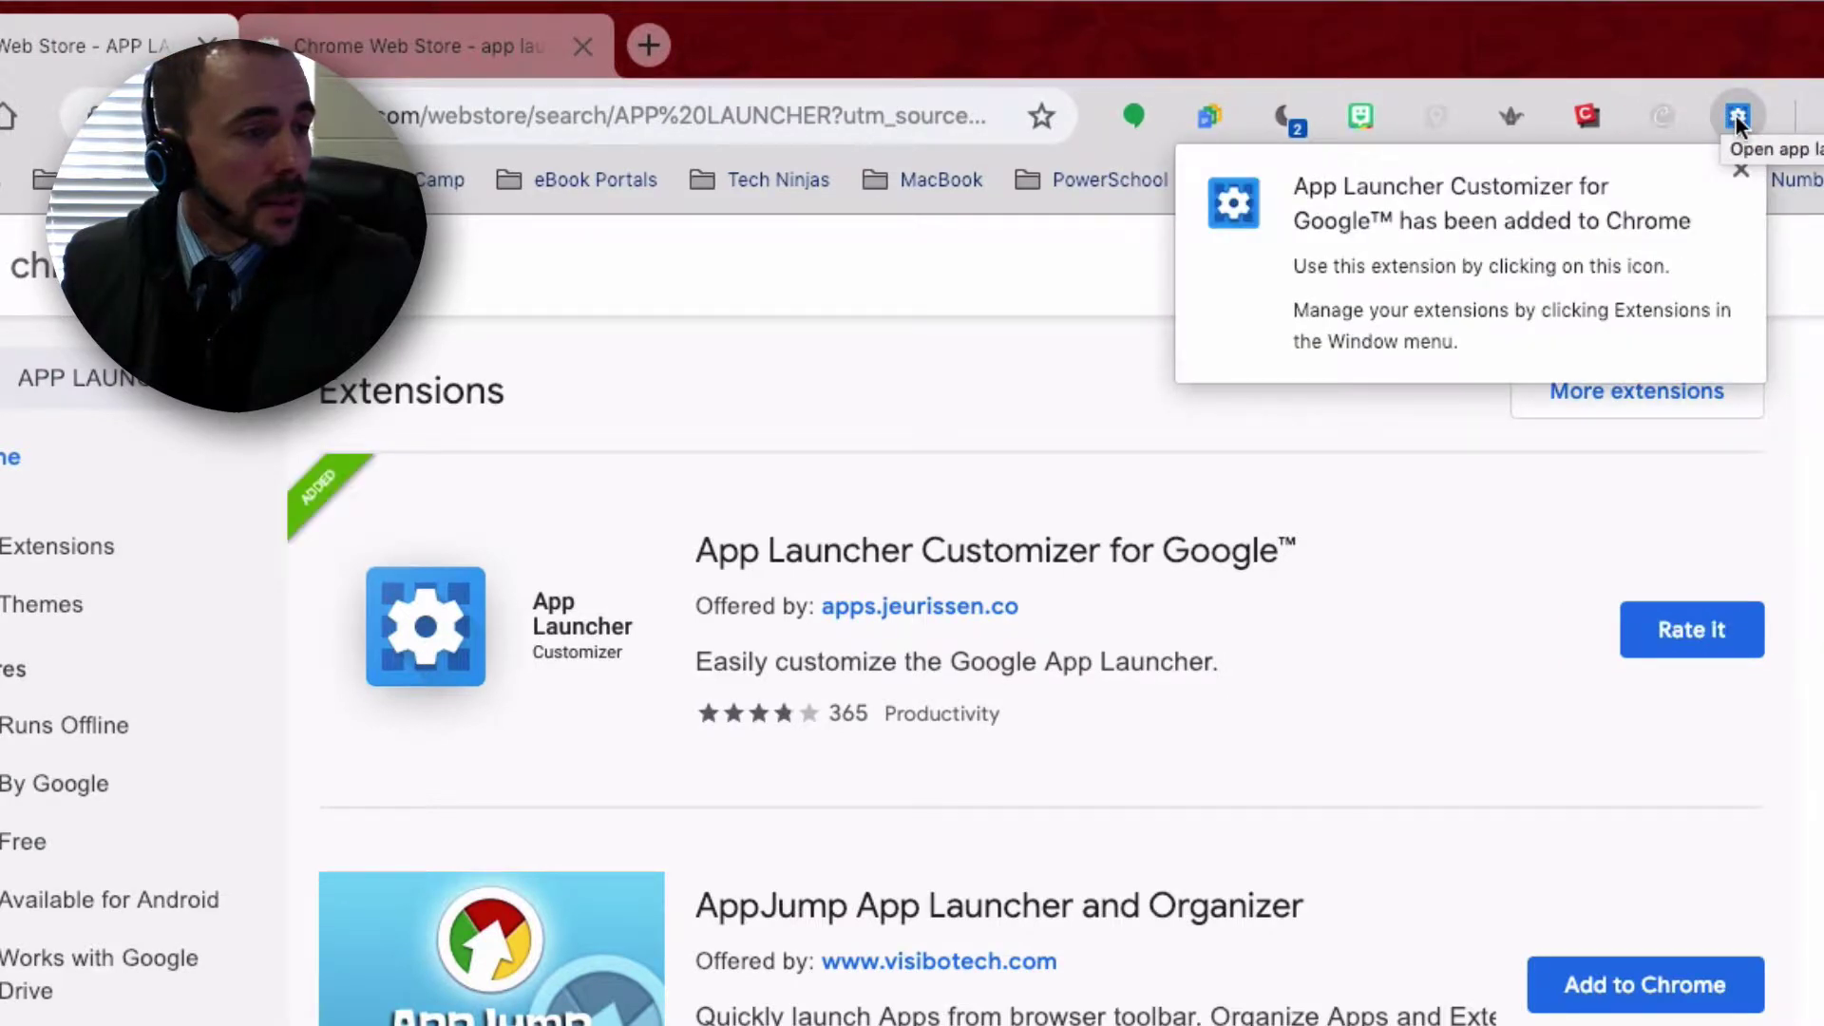
pyautogui.click(1736, 114)
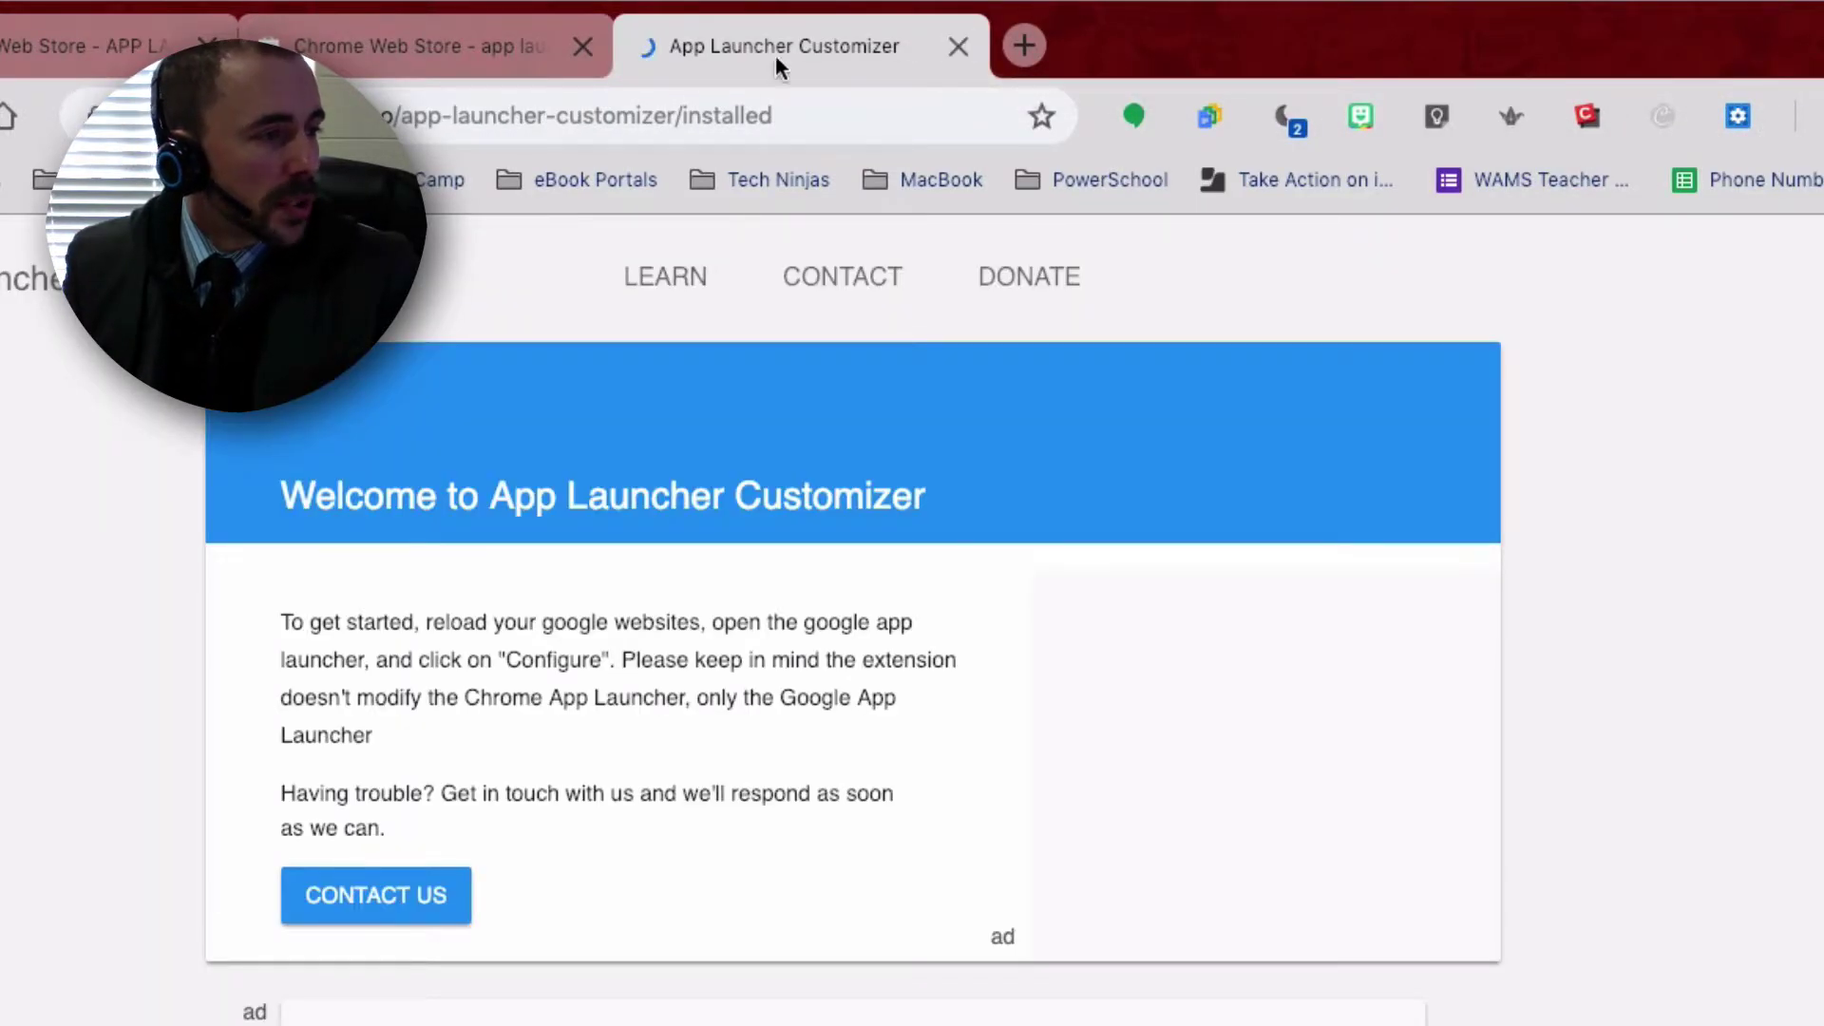
pyautogui.click(959, 47)
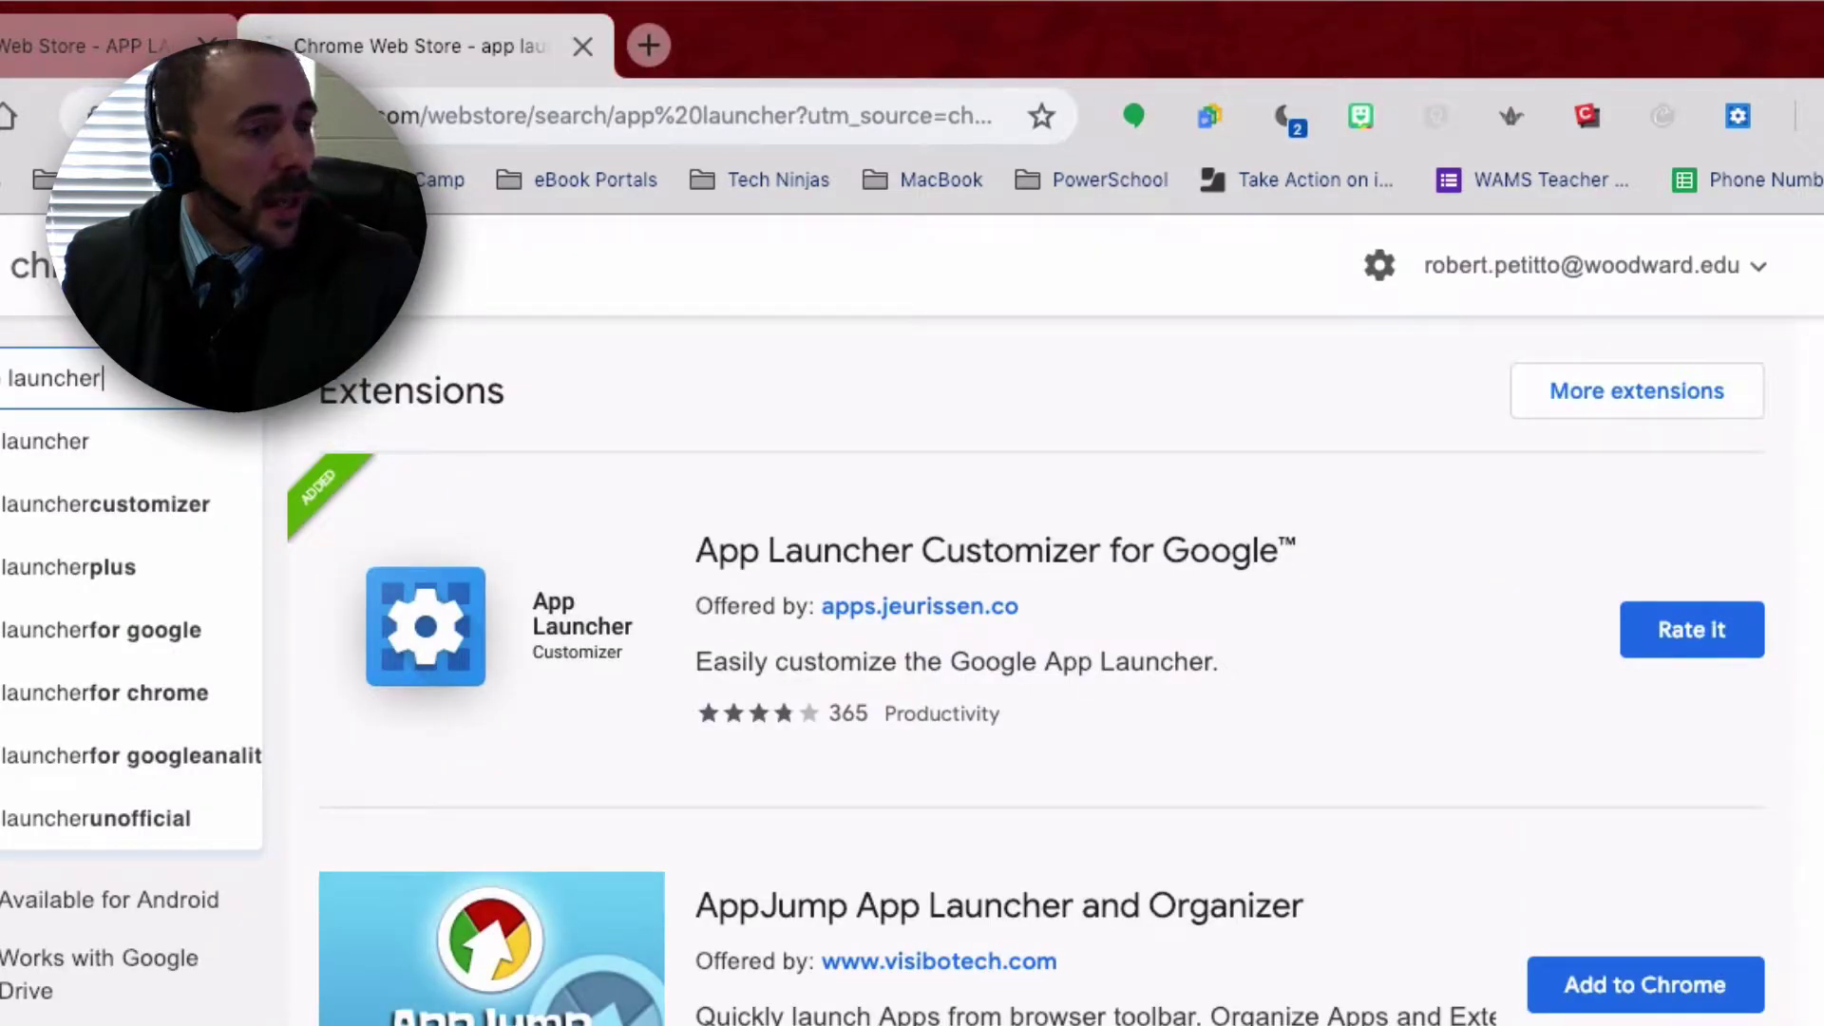
# - Open the App Launcher Customizer popup from the toolbar and go to its Settings
pyautogui.click(1737, 116)
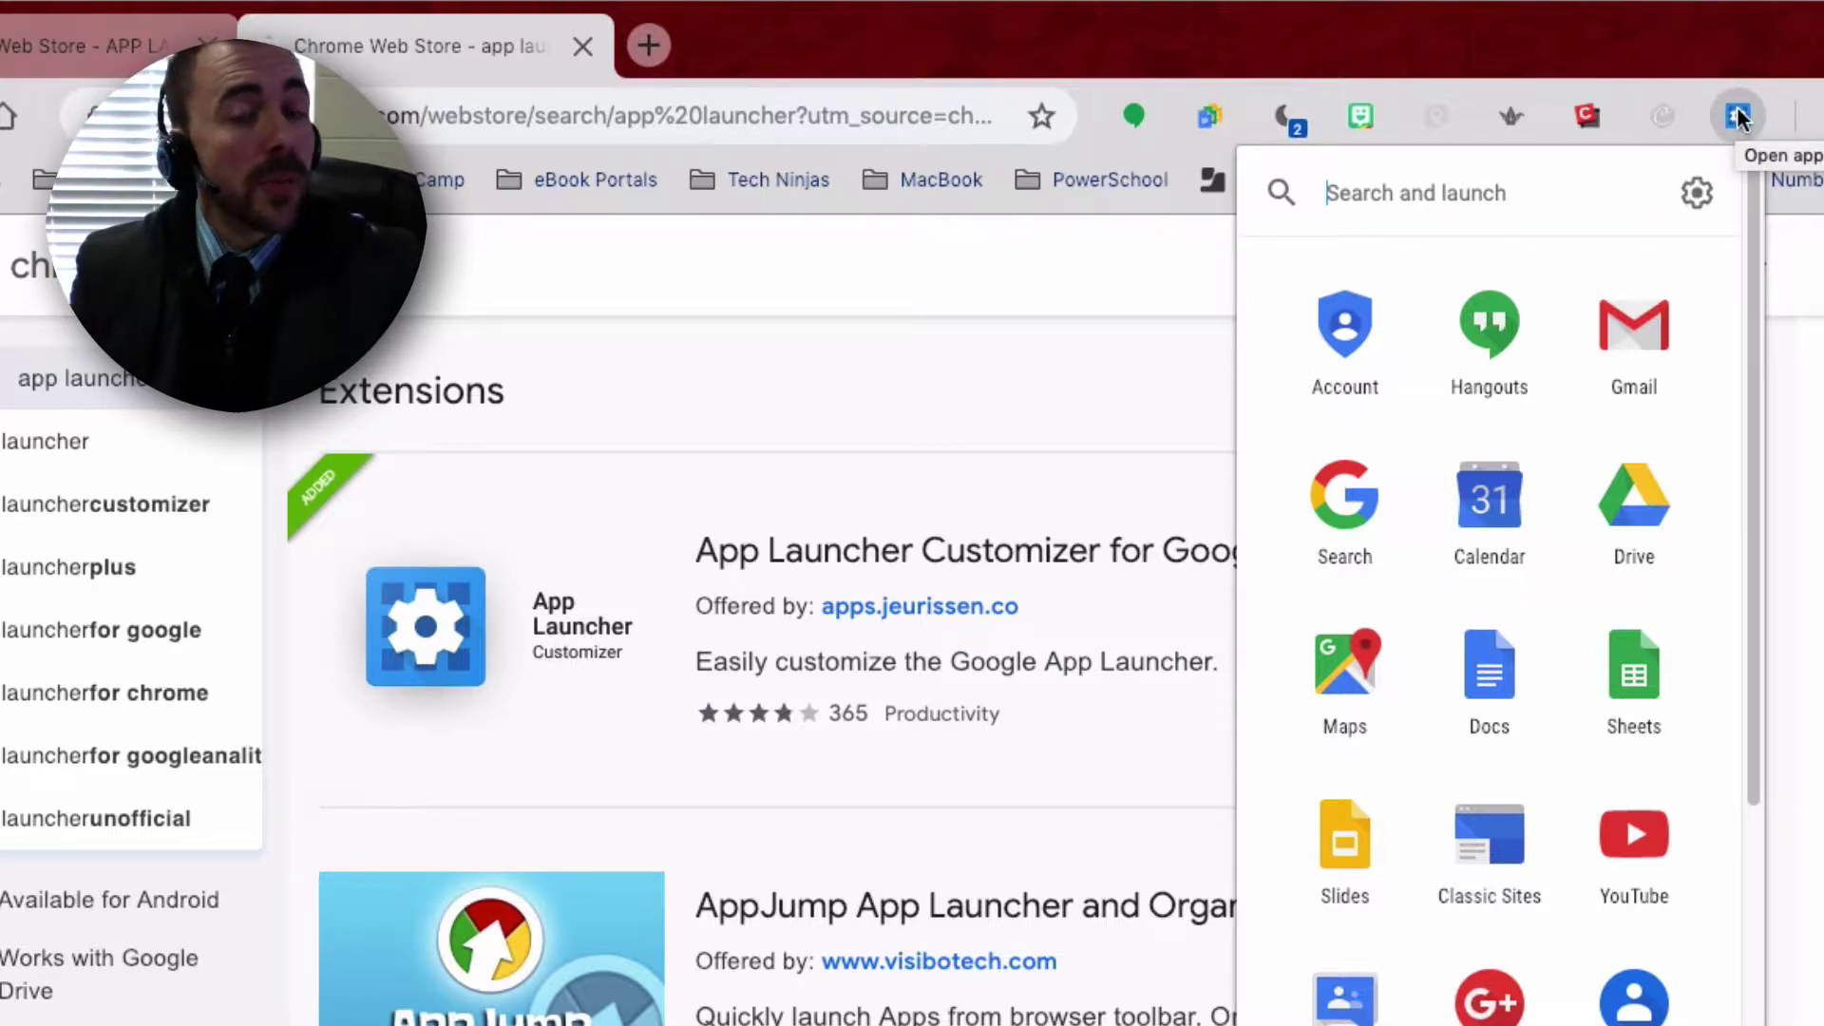
pyautogui.click(1696, 193)
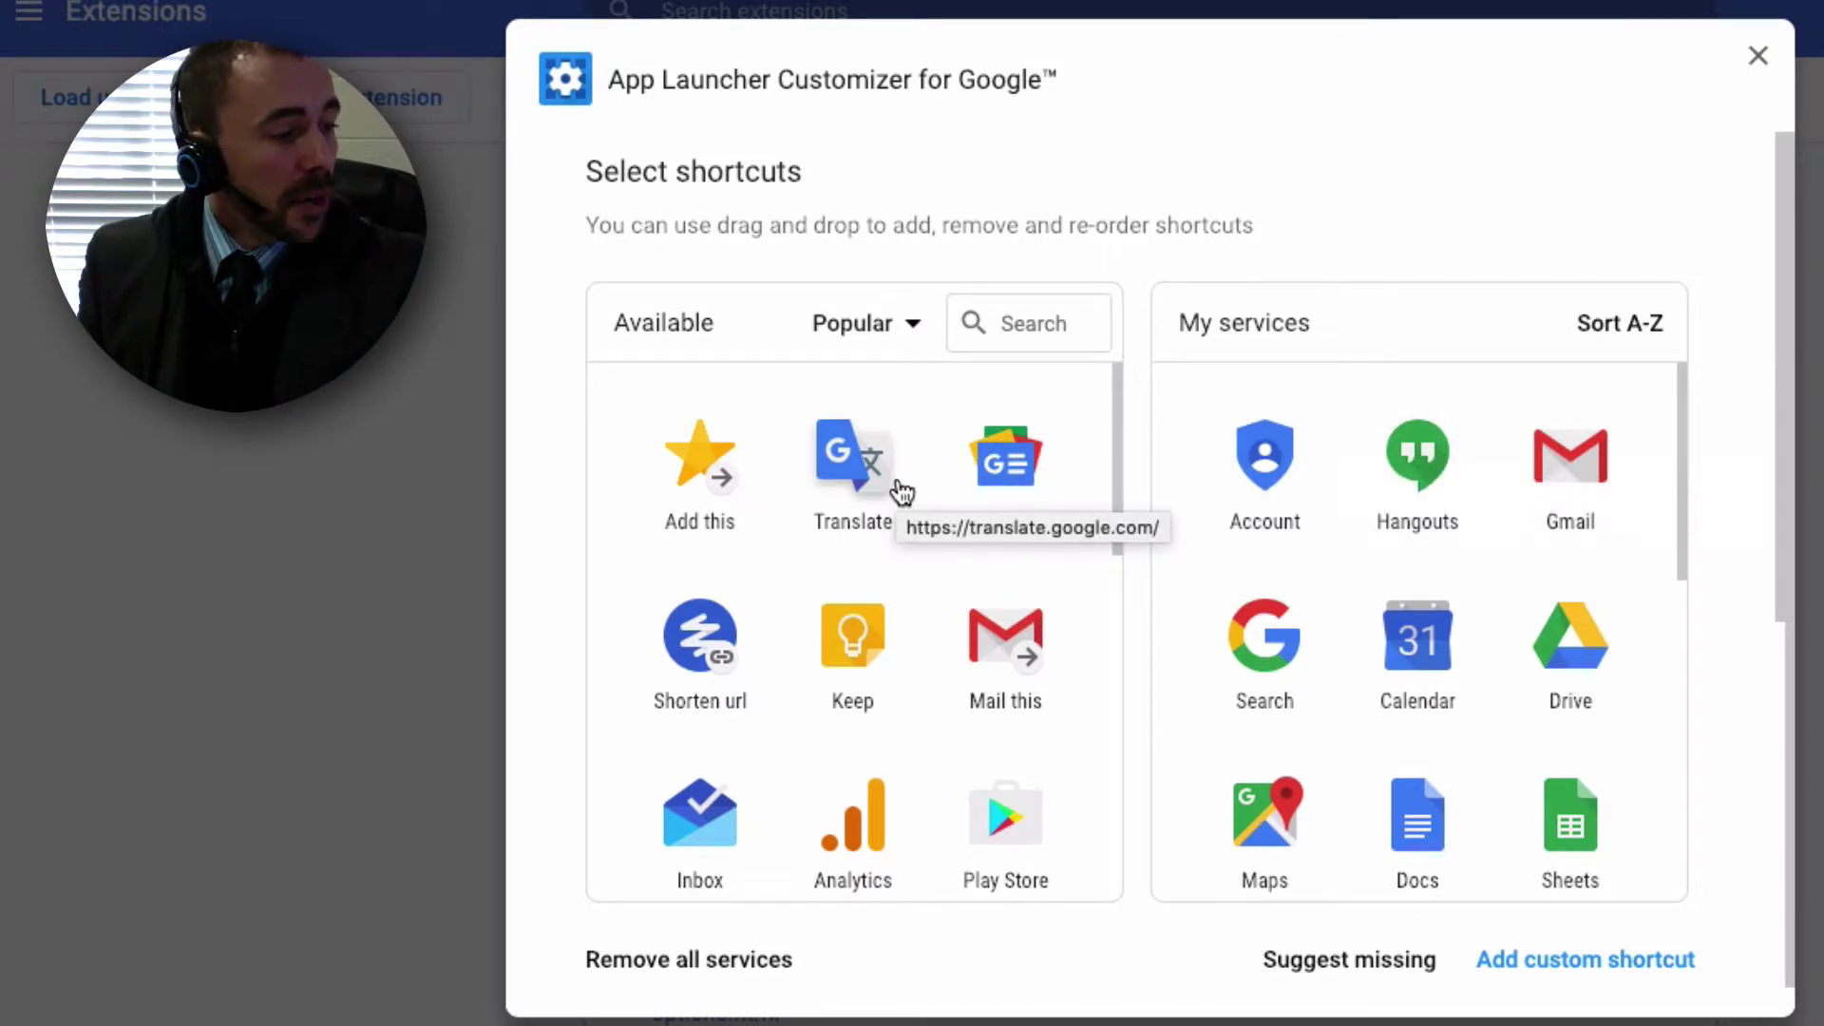
# - Remove Classroom, Chat, Google+ and Meet from My services
pyautogui.scroll(-3, 928, 497)
pyautogui.scroll(-3, 1662, 489)
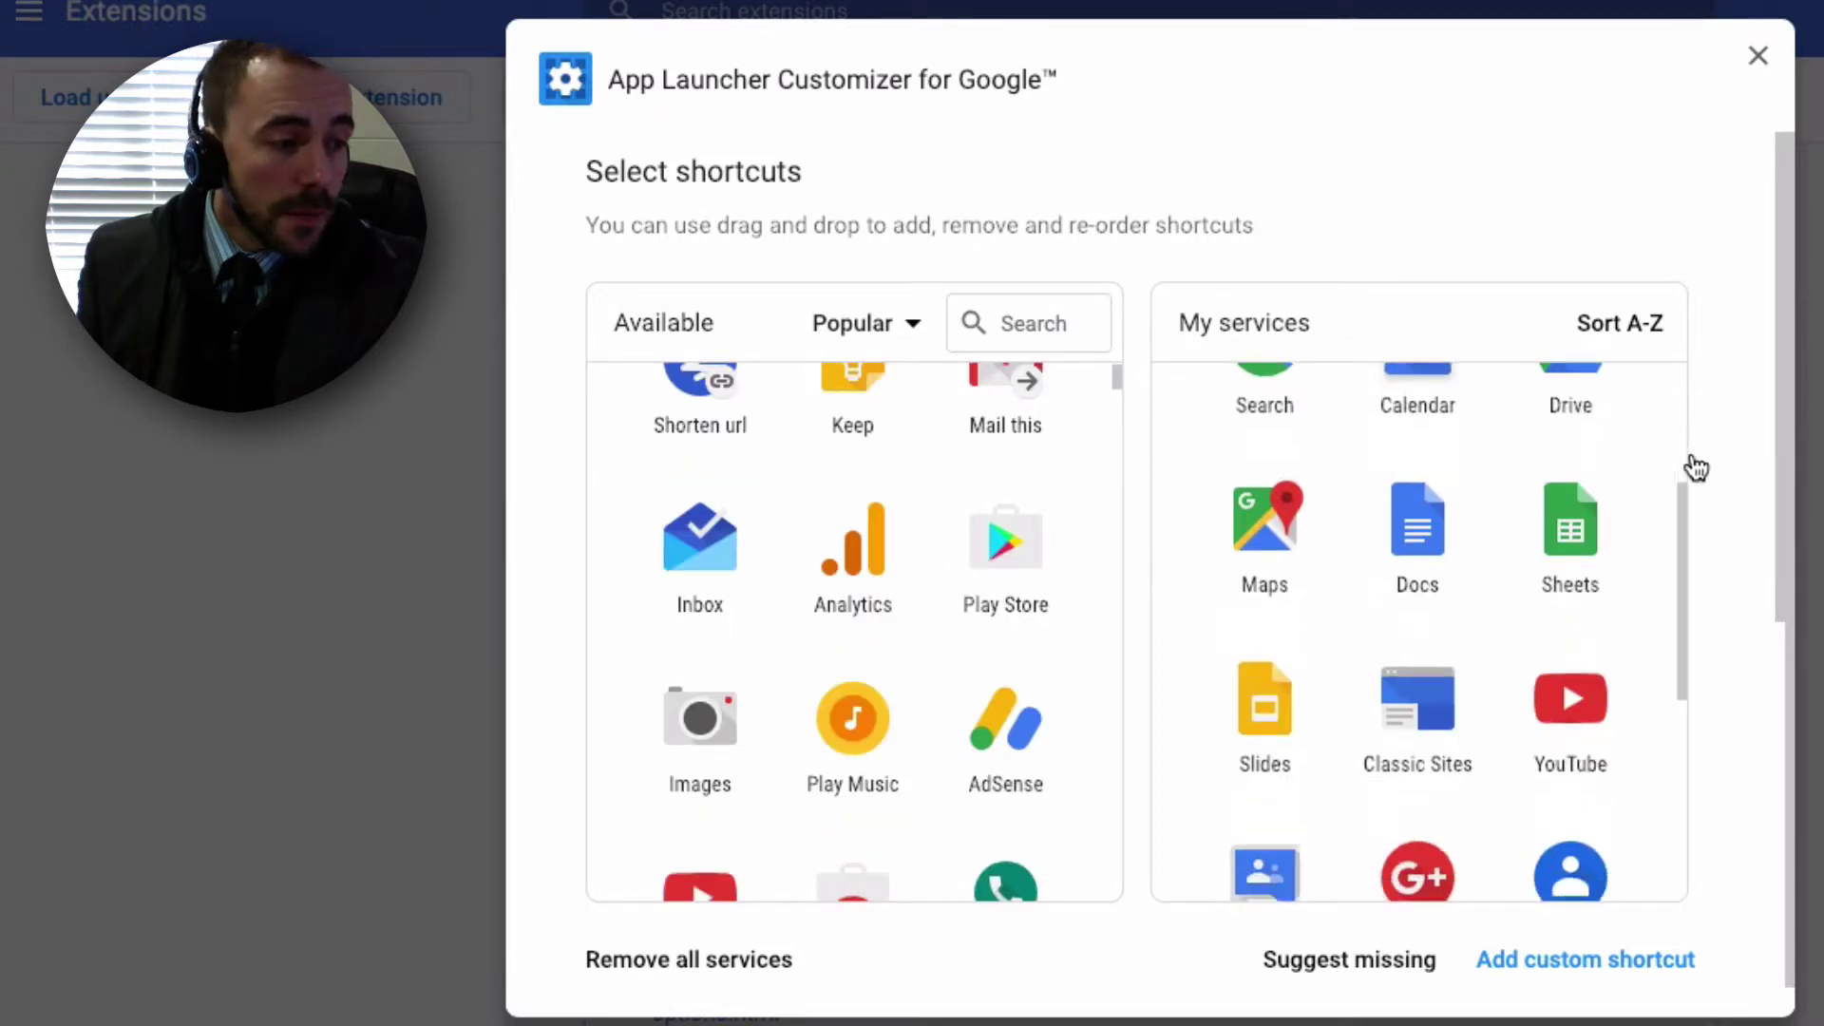
pyautogui.scroll(-3, 1696, 468)
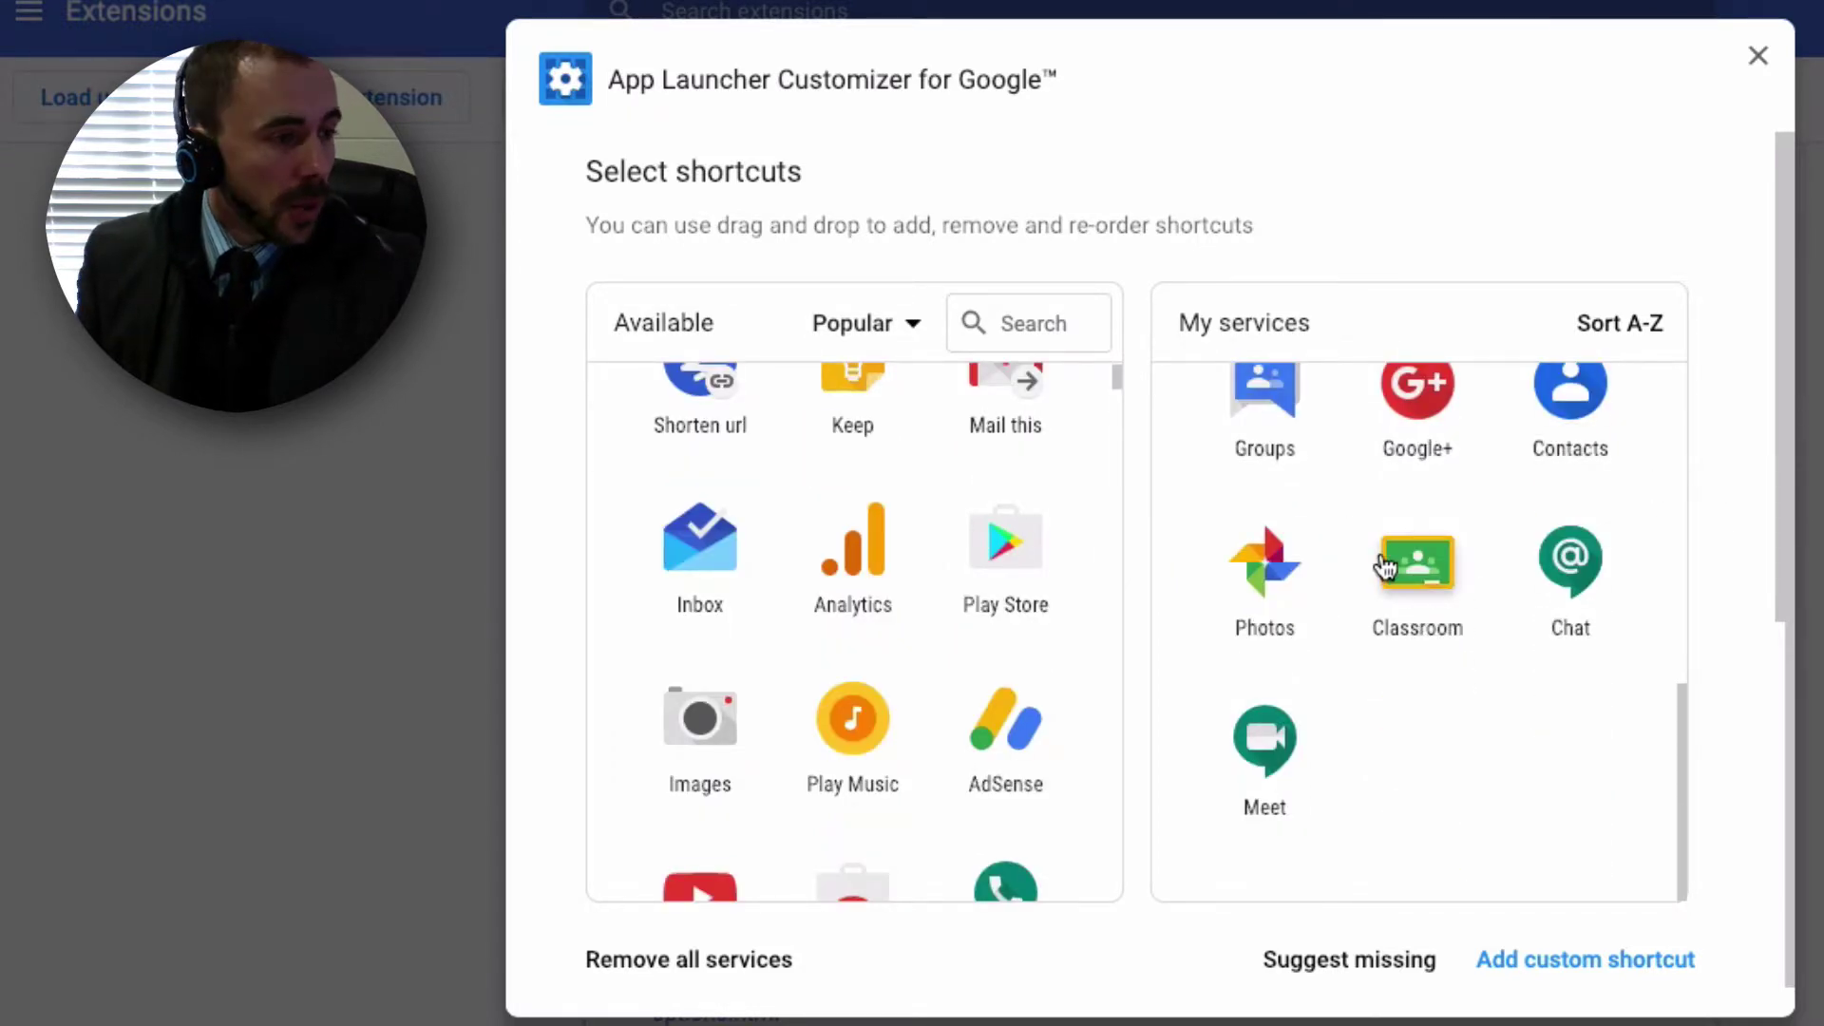
pyautogui.scroll(1, 1387, 568)
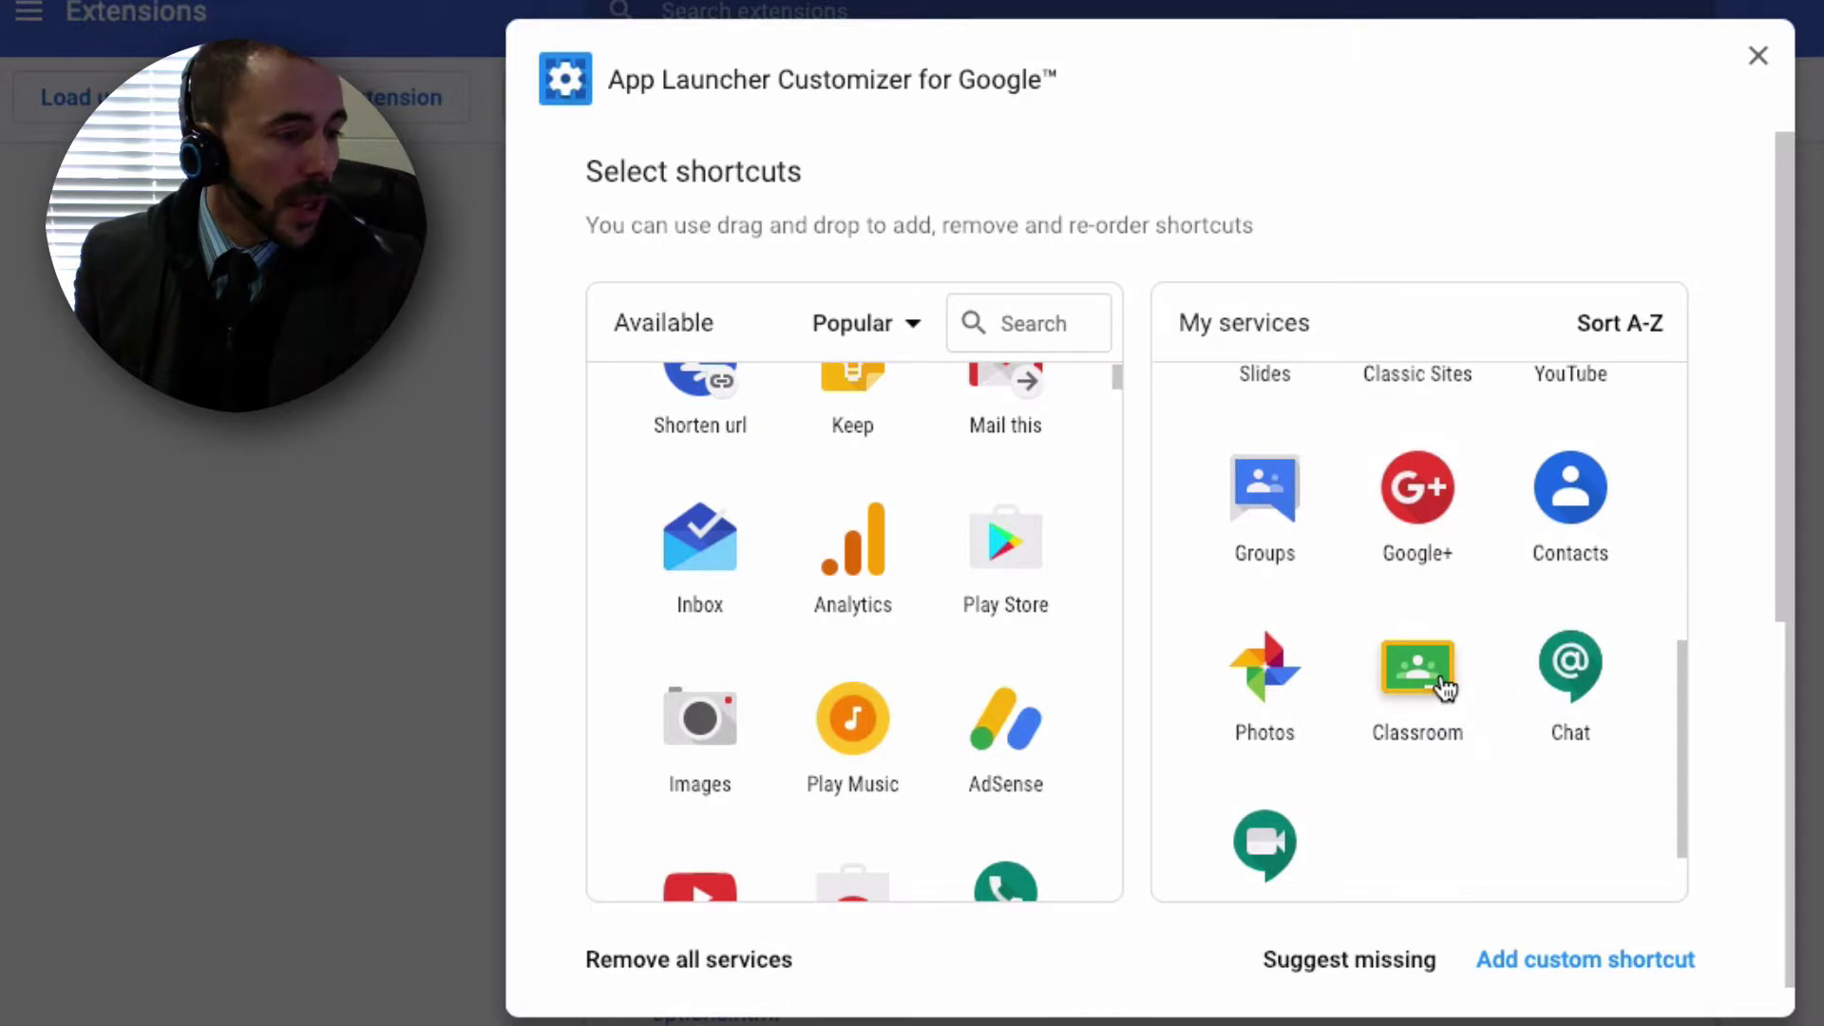
pyautogui.moveTo(1439, 689); pyautogui.dragTo(879, 529)
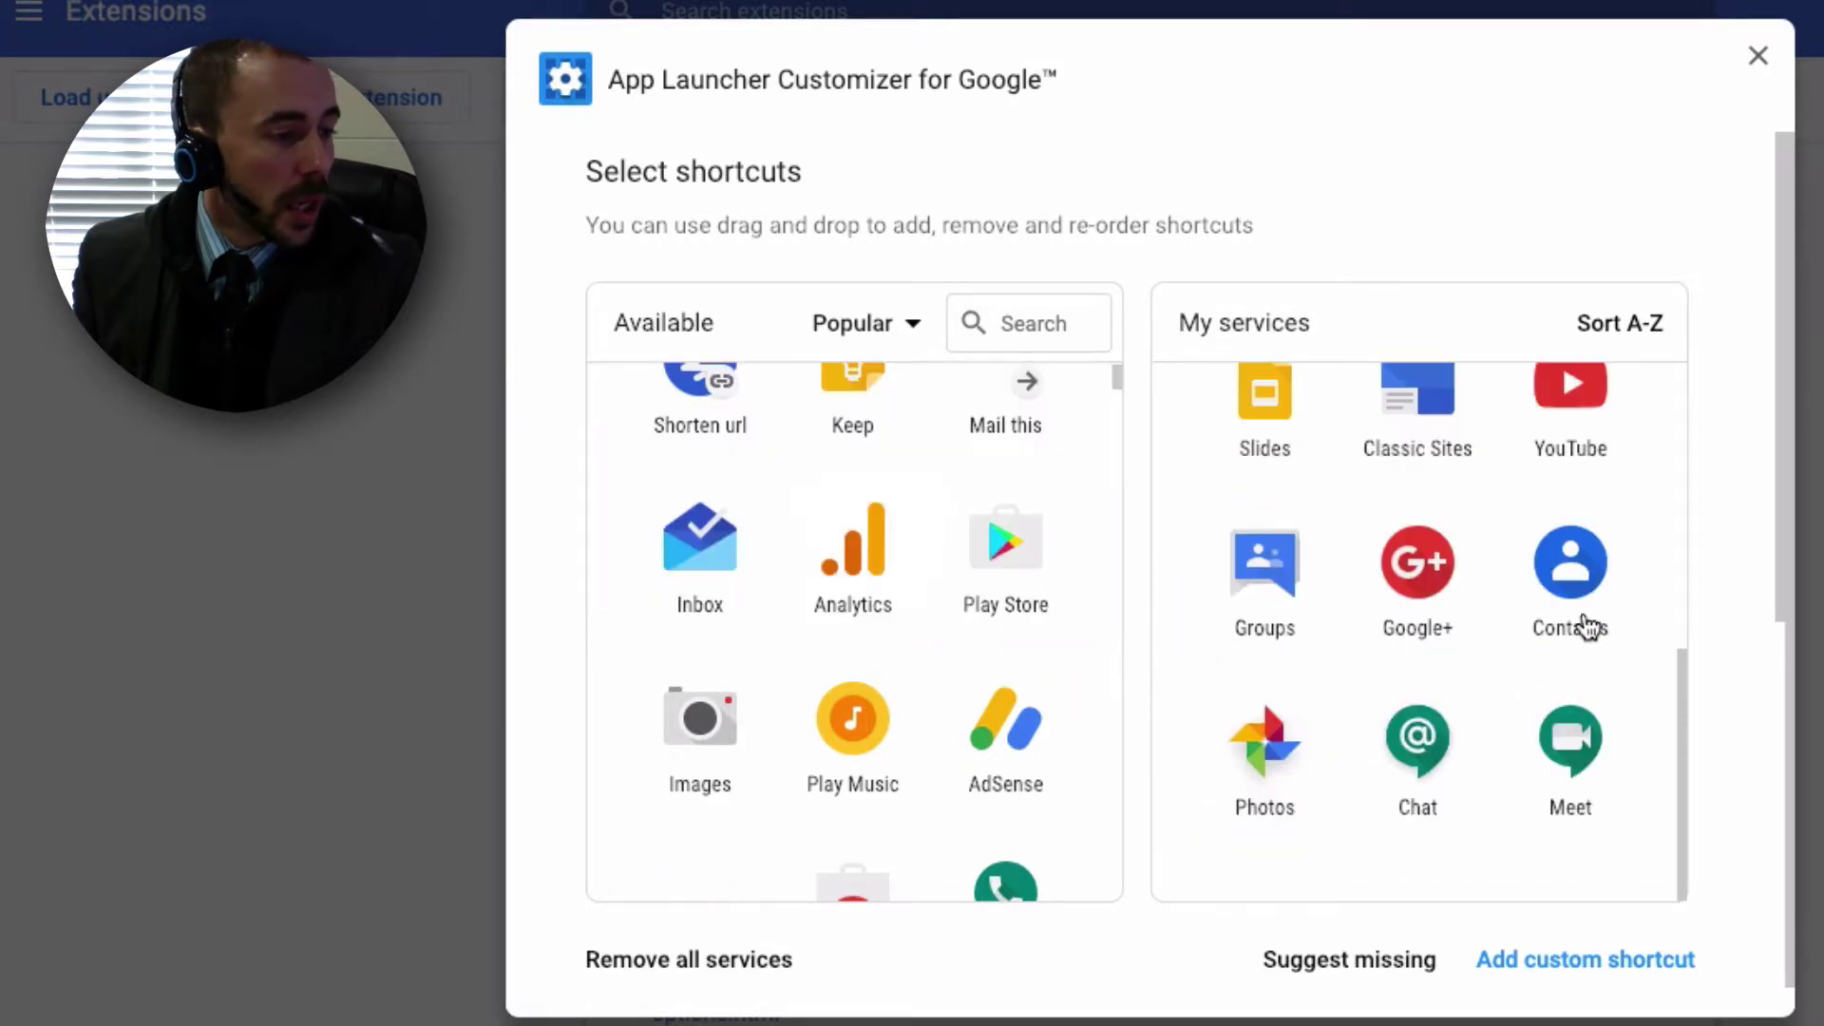
pyautogui.moveTo(1364, 731); pyautogui.dragTo(1068, 599)
pyautogui.moveTo(1364, 575); pyautogui.dragTo(757, 496)
pyautogui.moveTo(1264, 750); pyautogui.dragTo(885, 487)
# - Add My Maps to My services right after Account
pyautogui.scroll(3, 1611, 518)
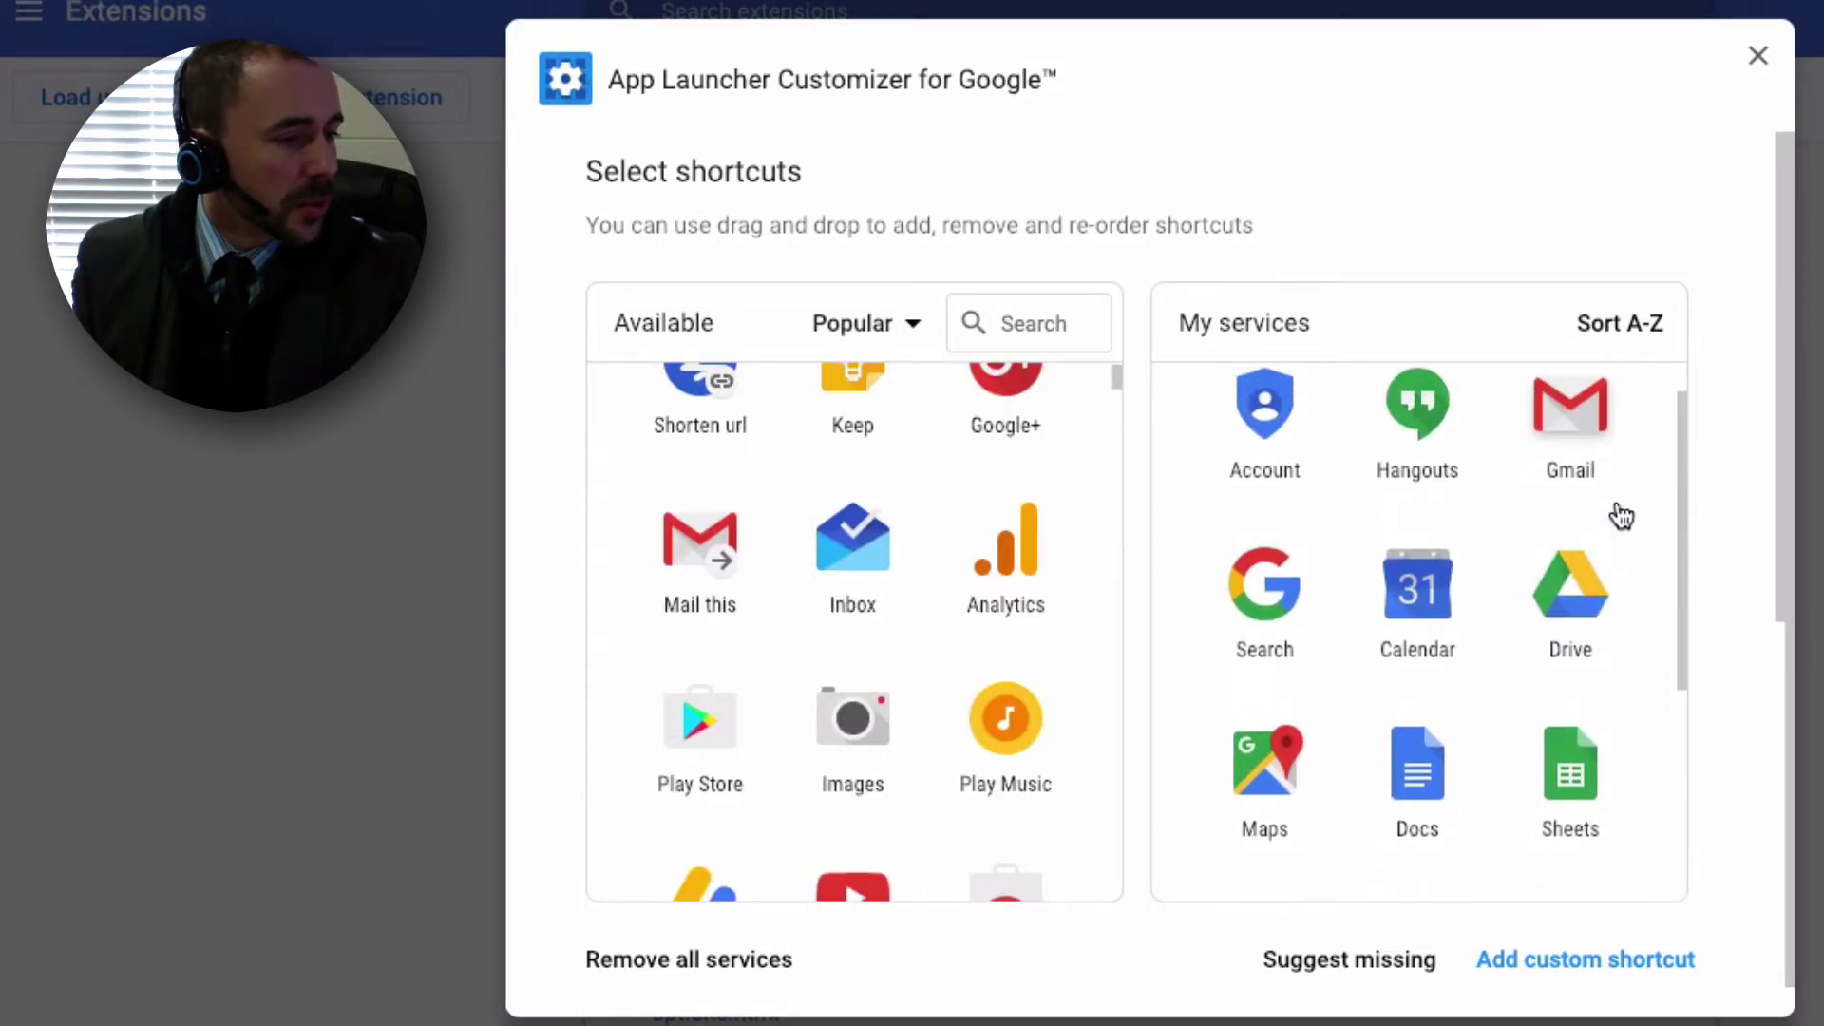
pyautogui.scroll(1, 1587, 520)
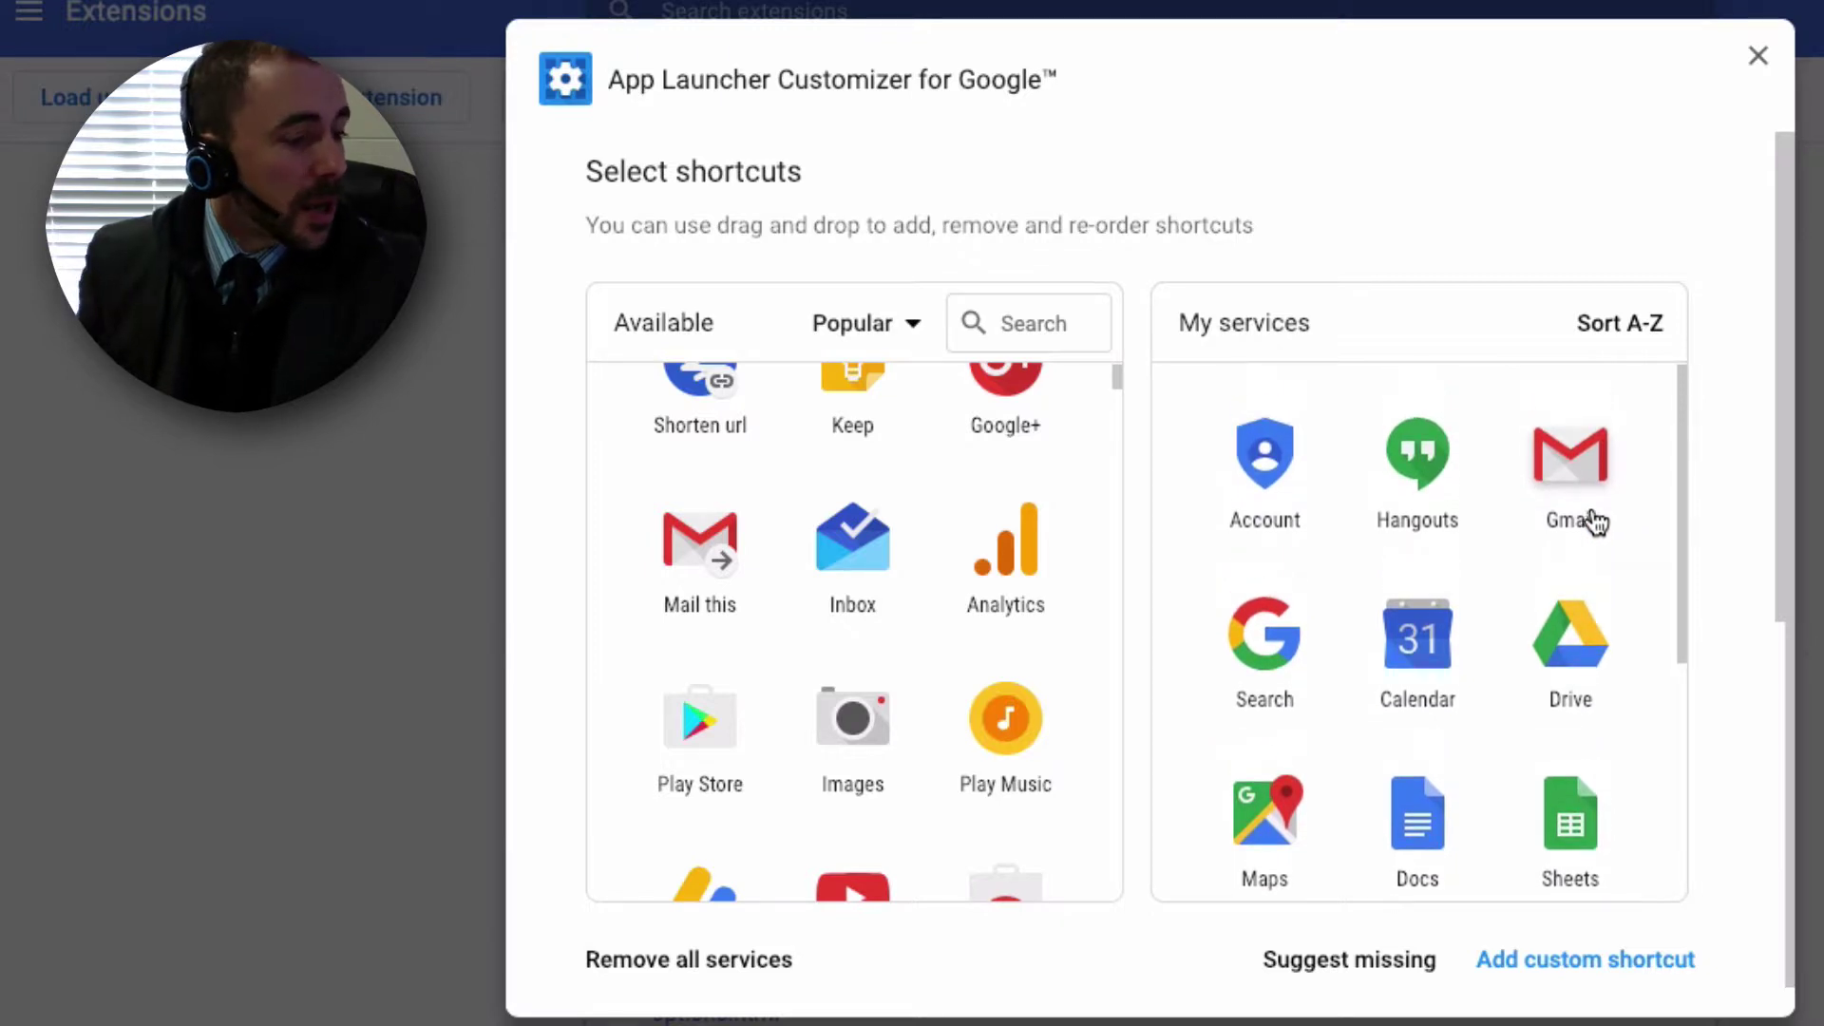
pyautogui.scroll(-6, 904, 639)
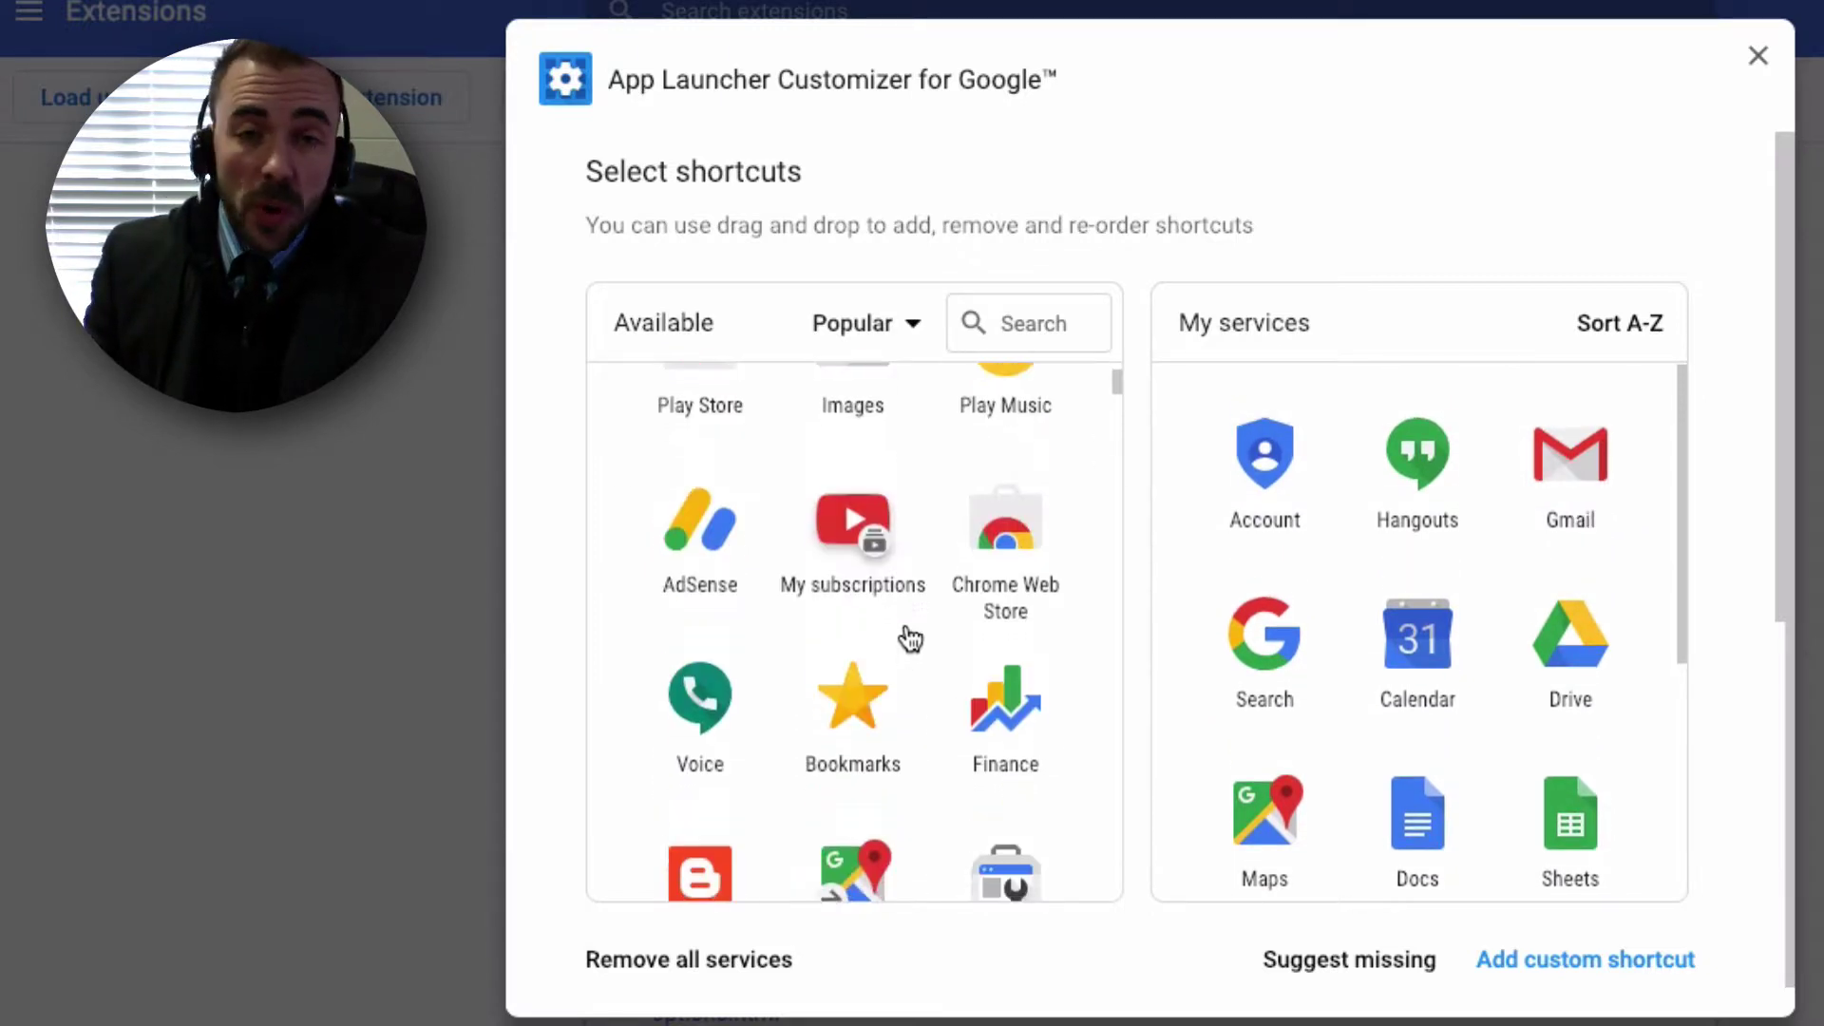
pyautogui.scroll(-8, 909, 639)
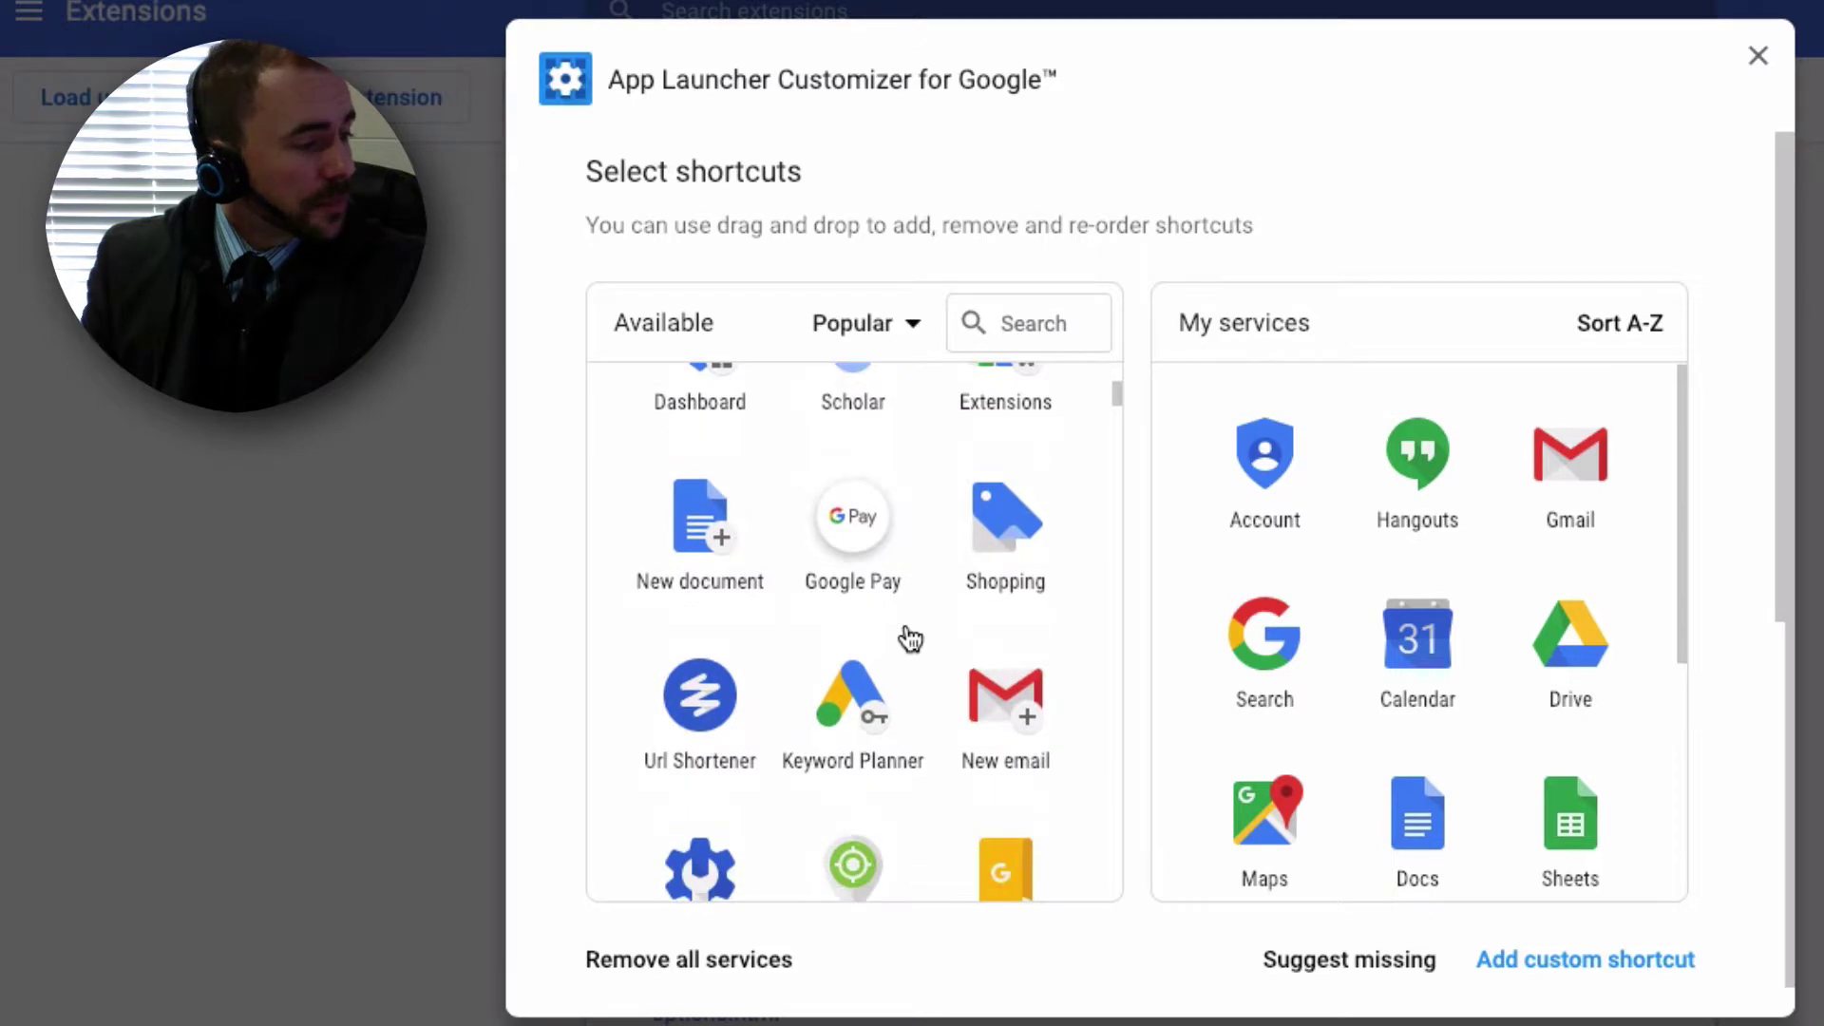
pyautogui.scroll(-4, 909, 639)
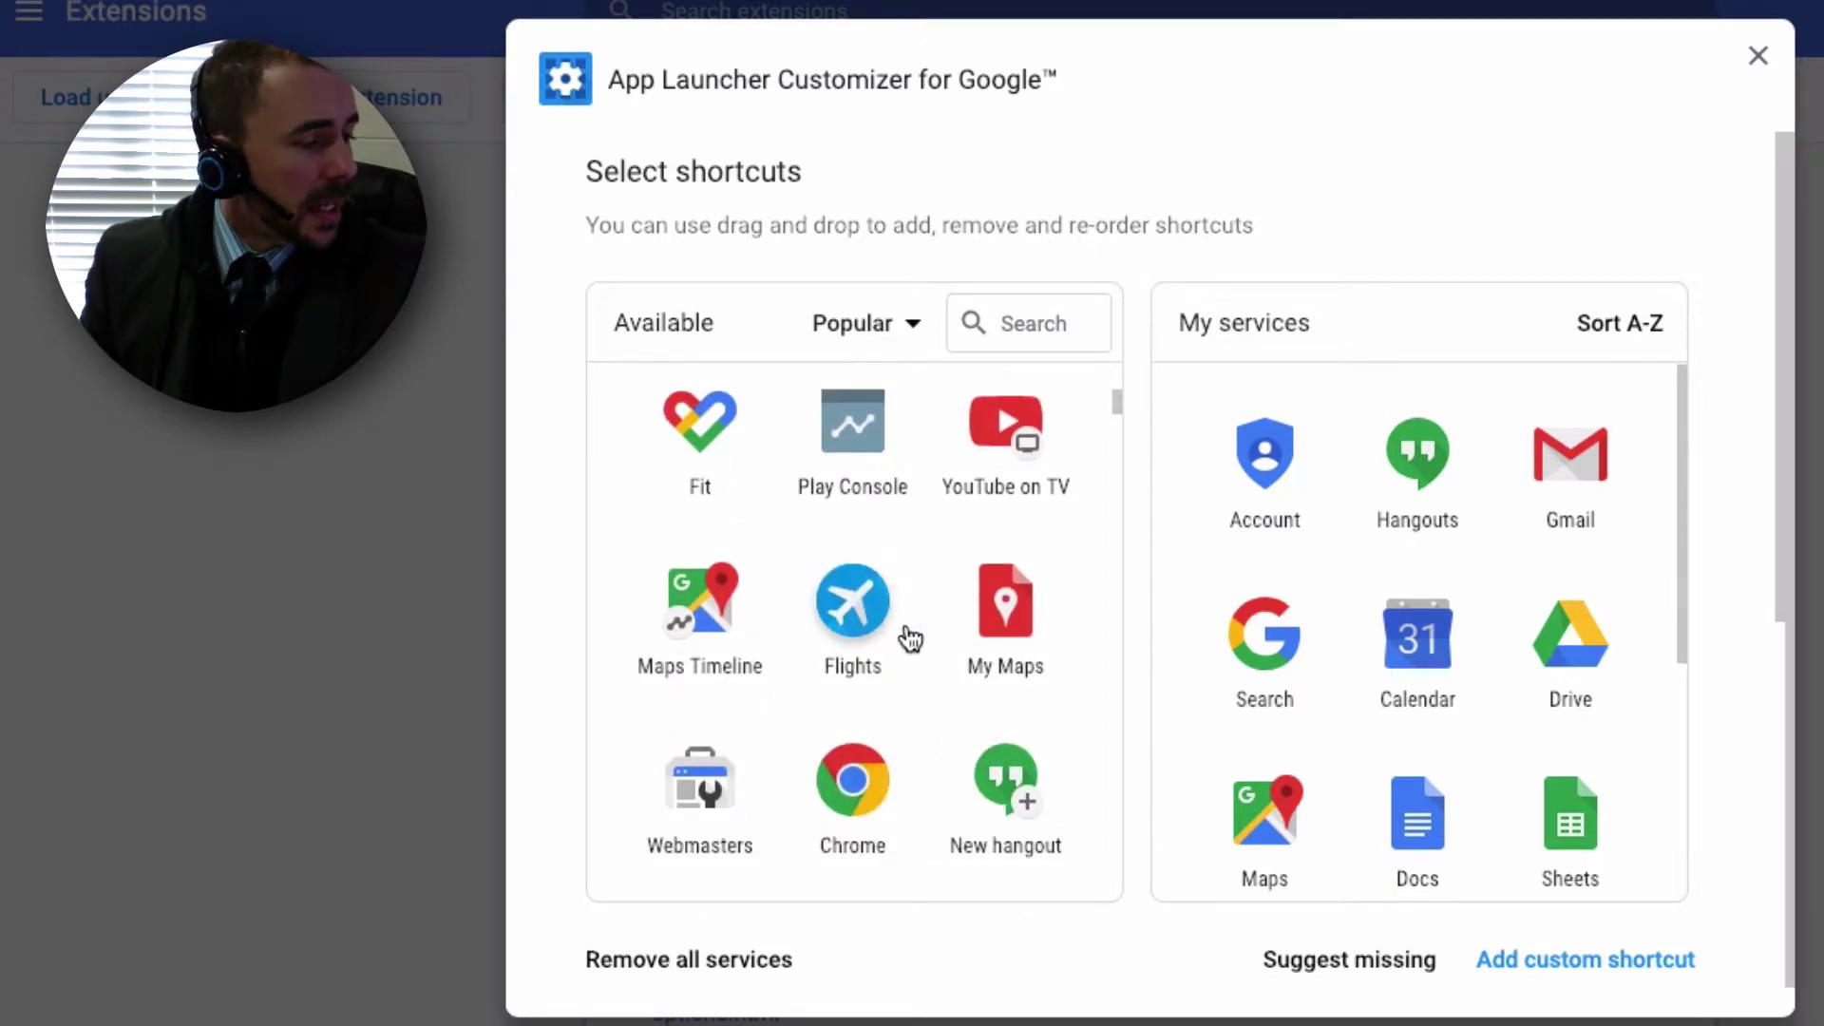
pyautogui.moveTo(1004, 613); pyautogui.dragTo(1433, 480)
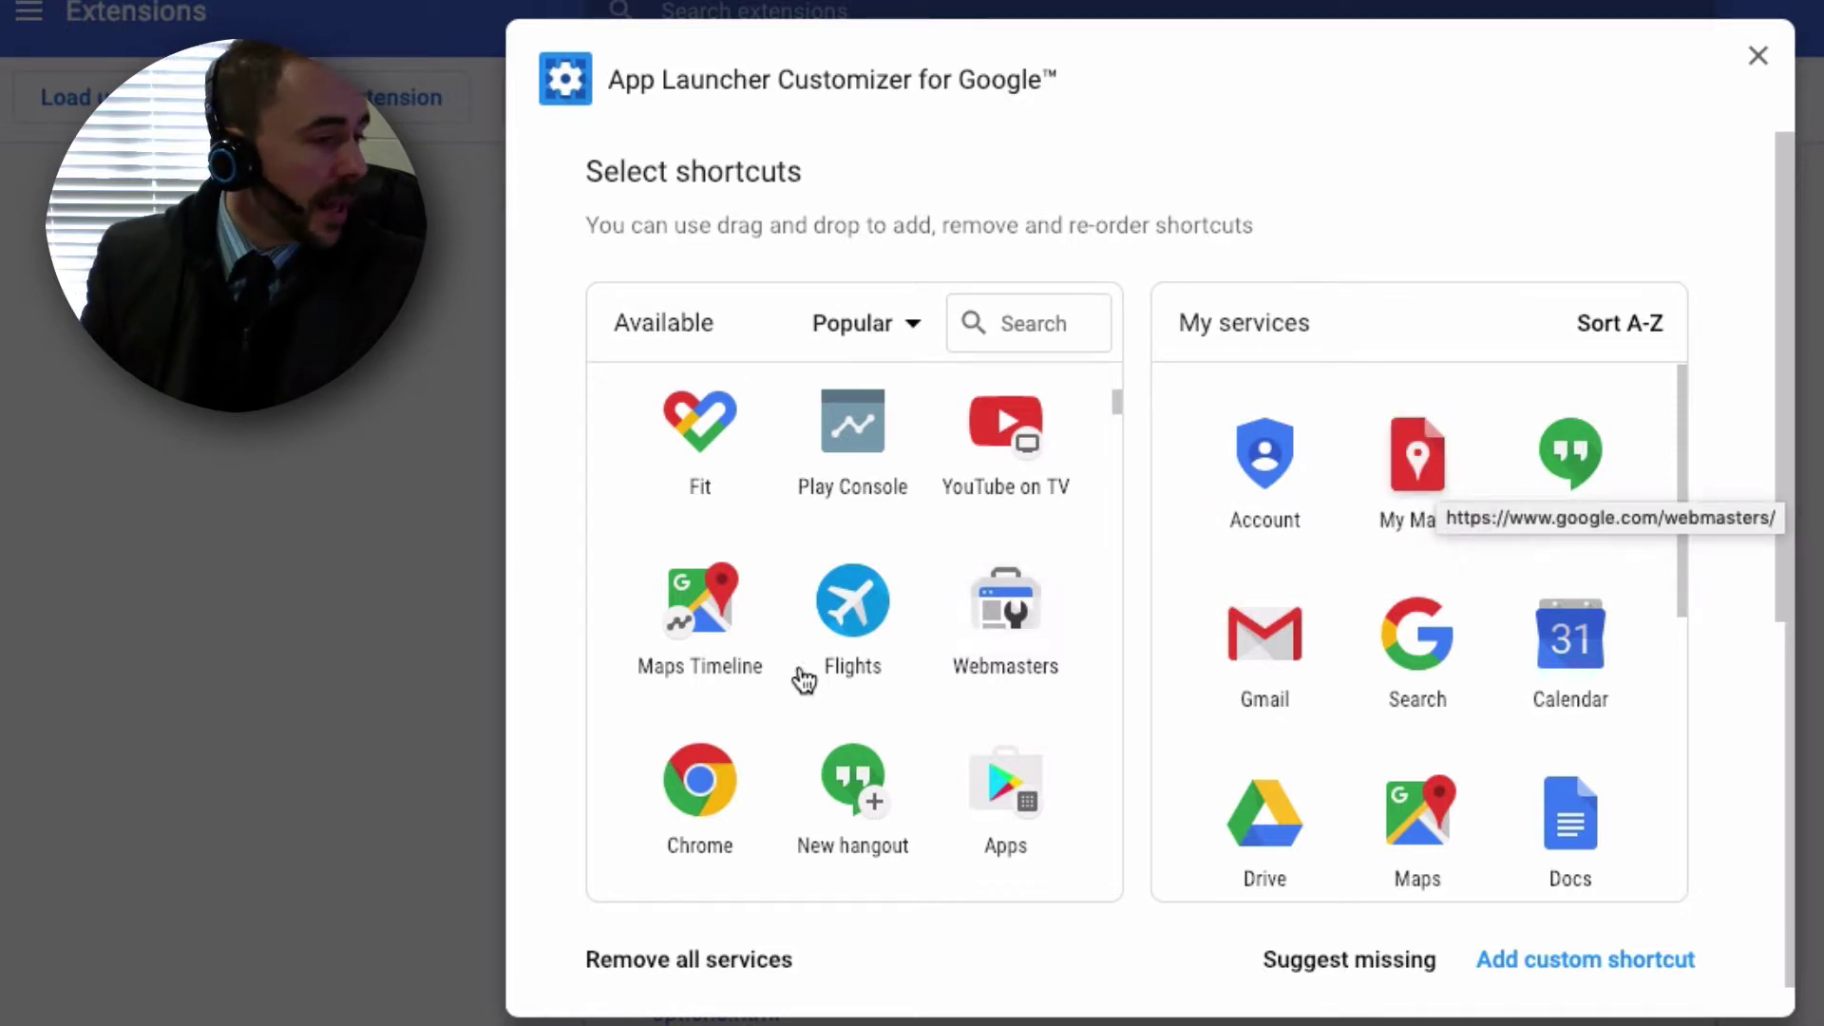
pyautogui.scroll(-6, 753, 753)
pyautogui.scroll(-10, 755, 755)
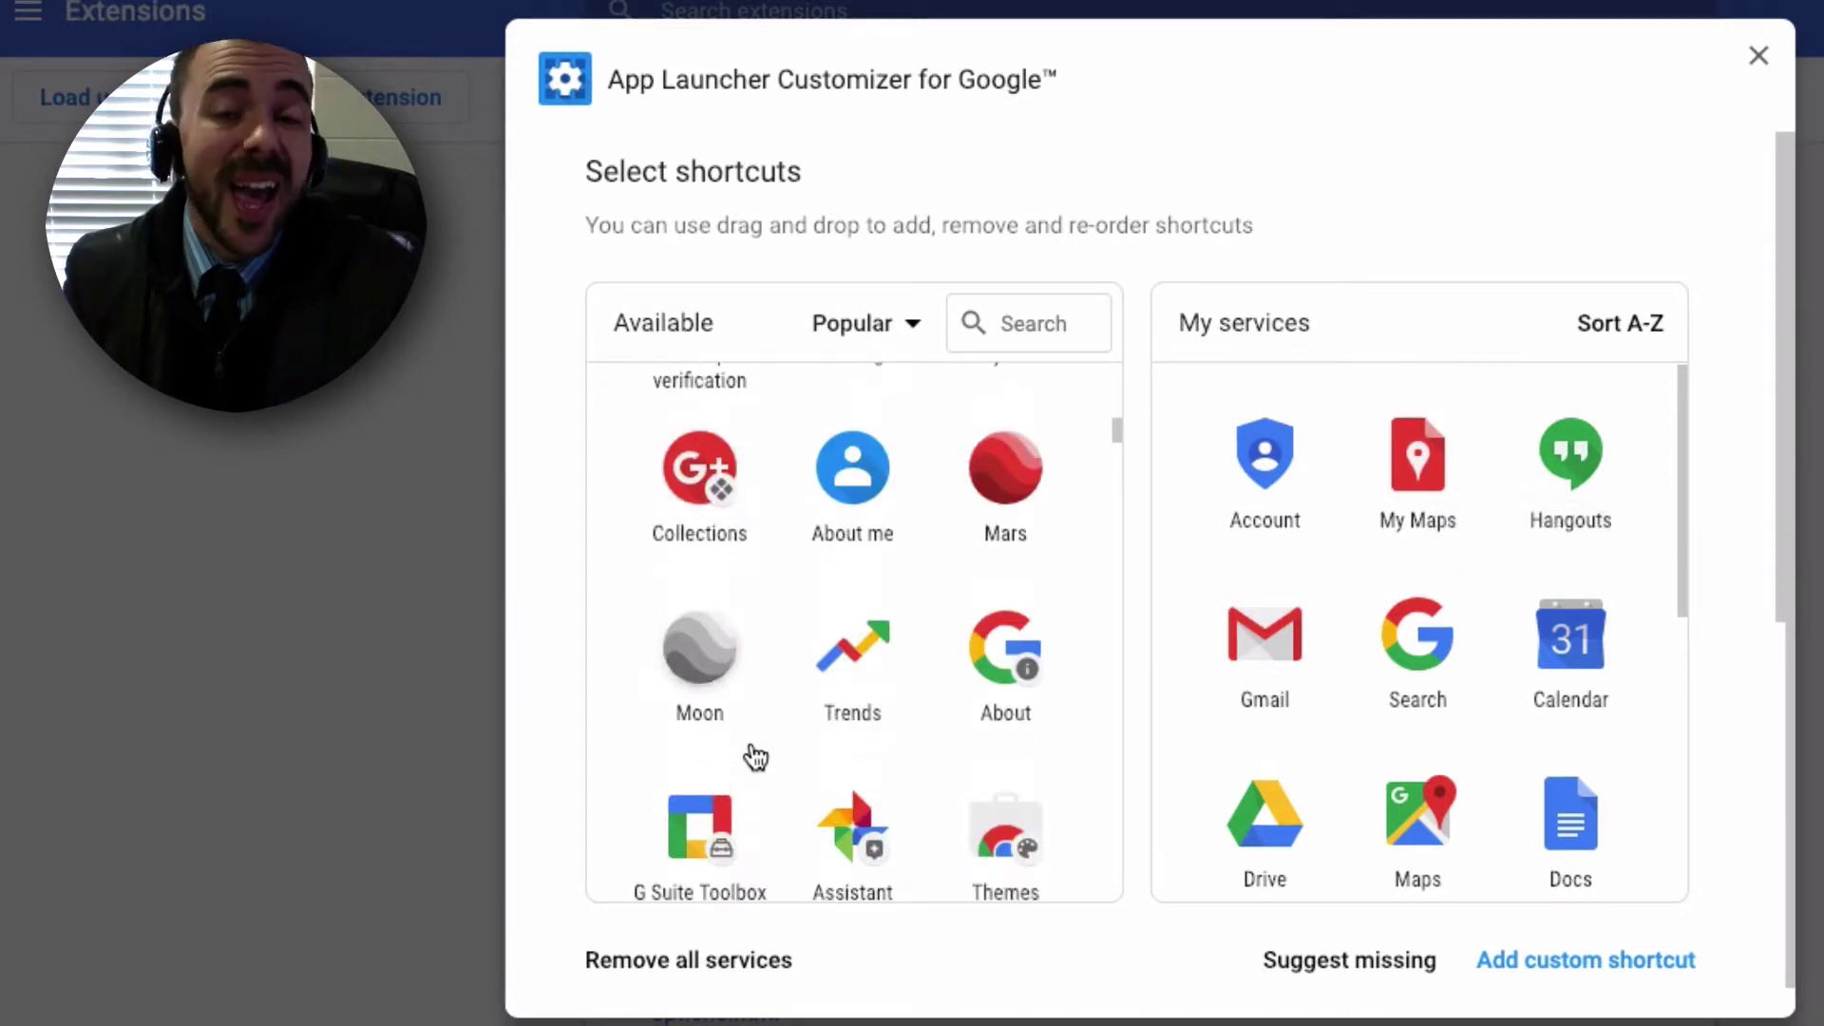
pyautogui.scroll(-15, 756, 757)
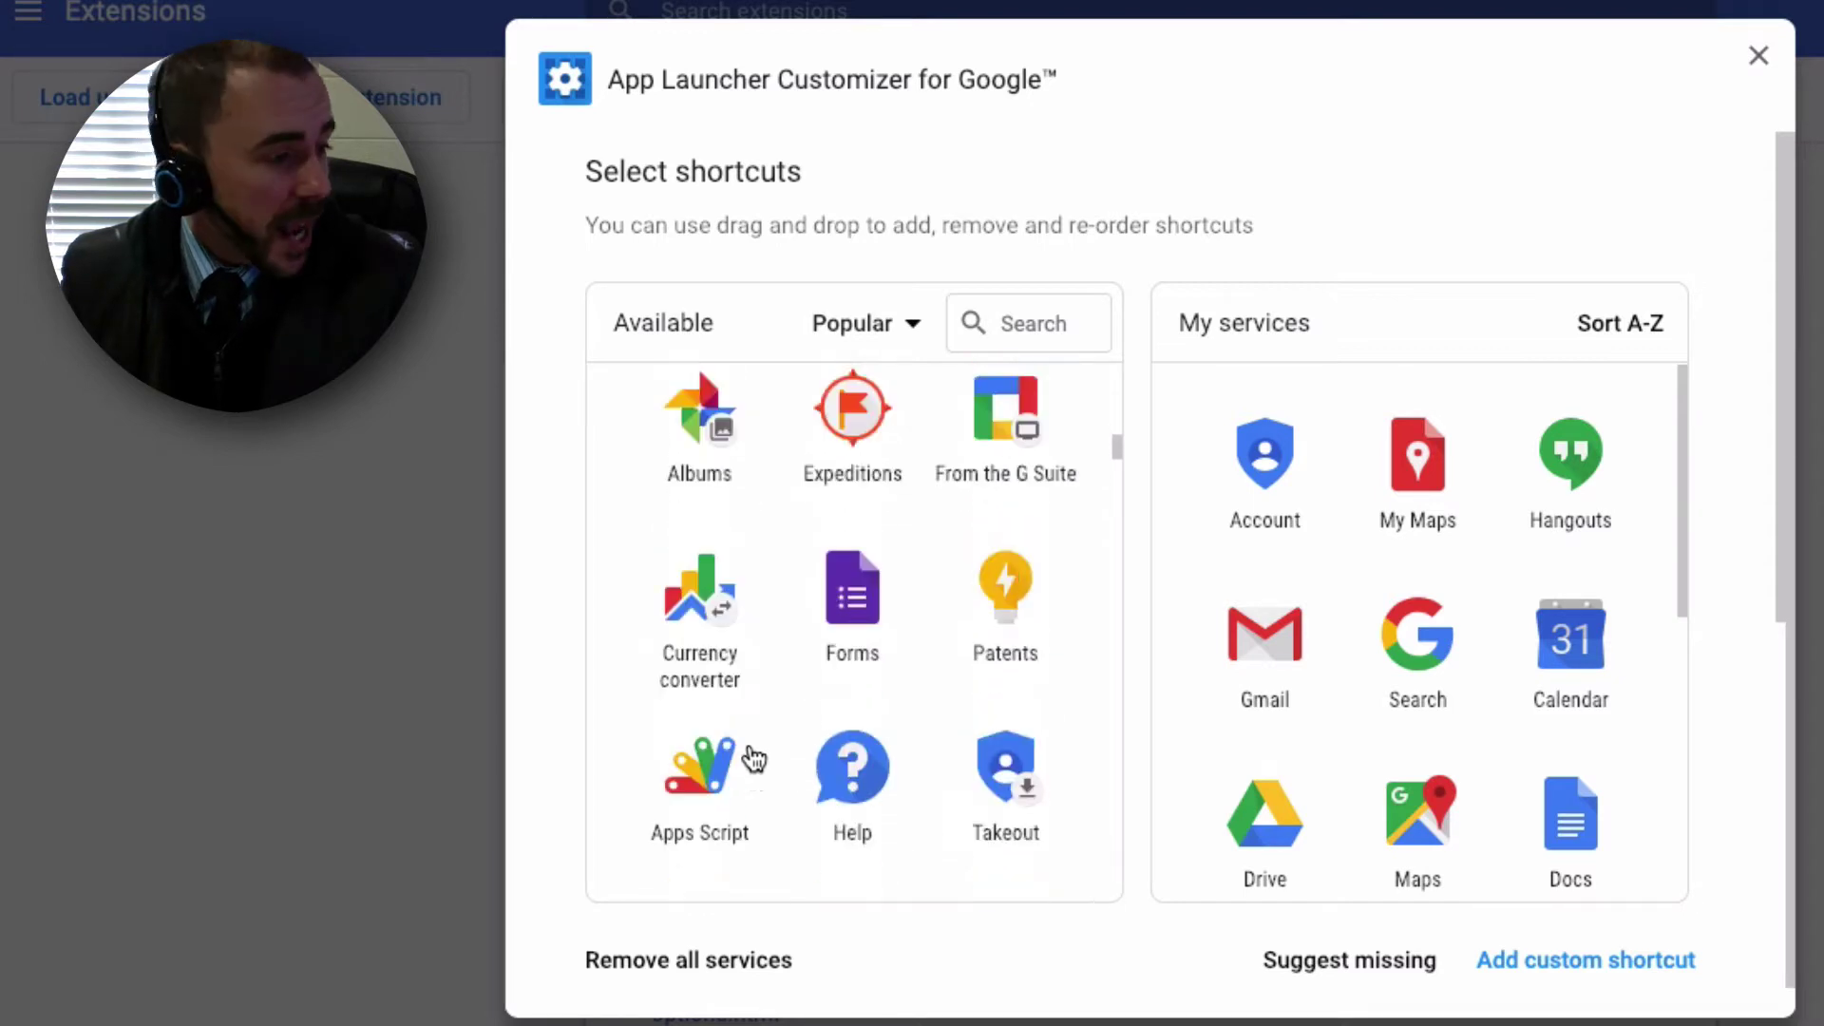
pyautogui.scroll(-8, 753, 758)
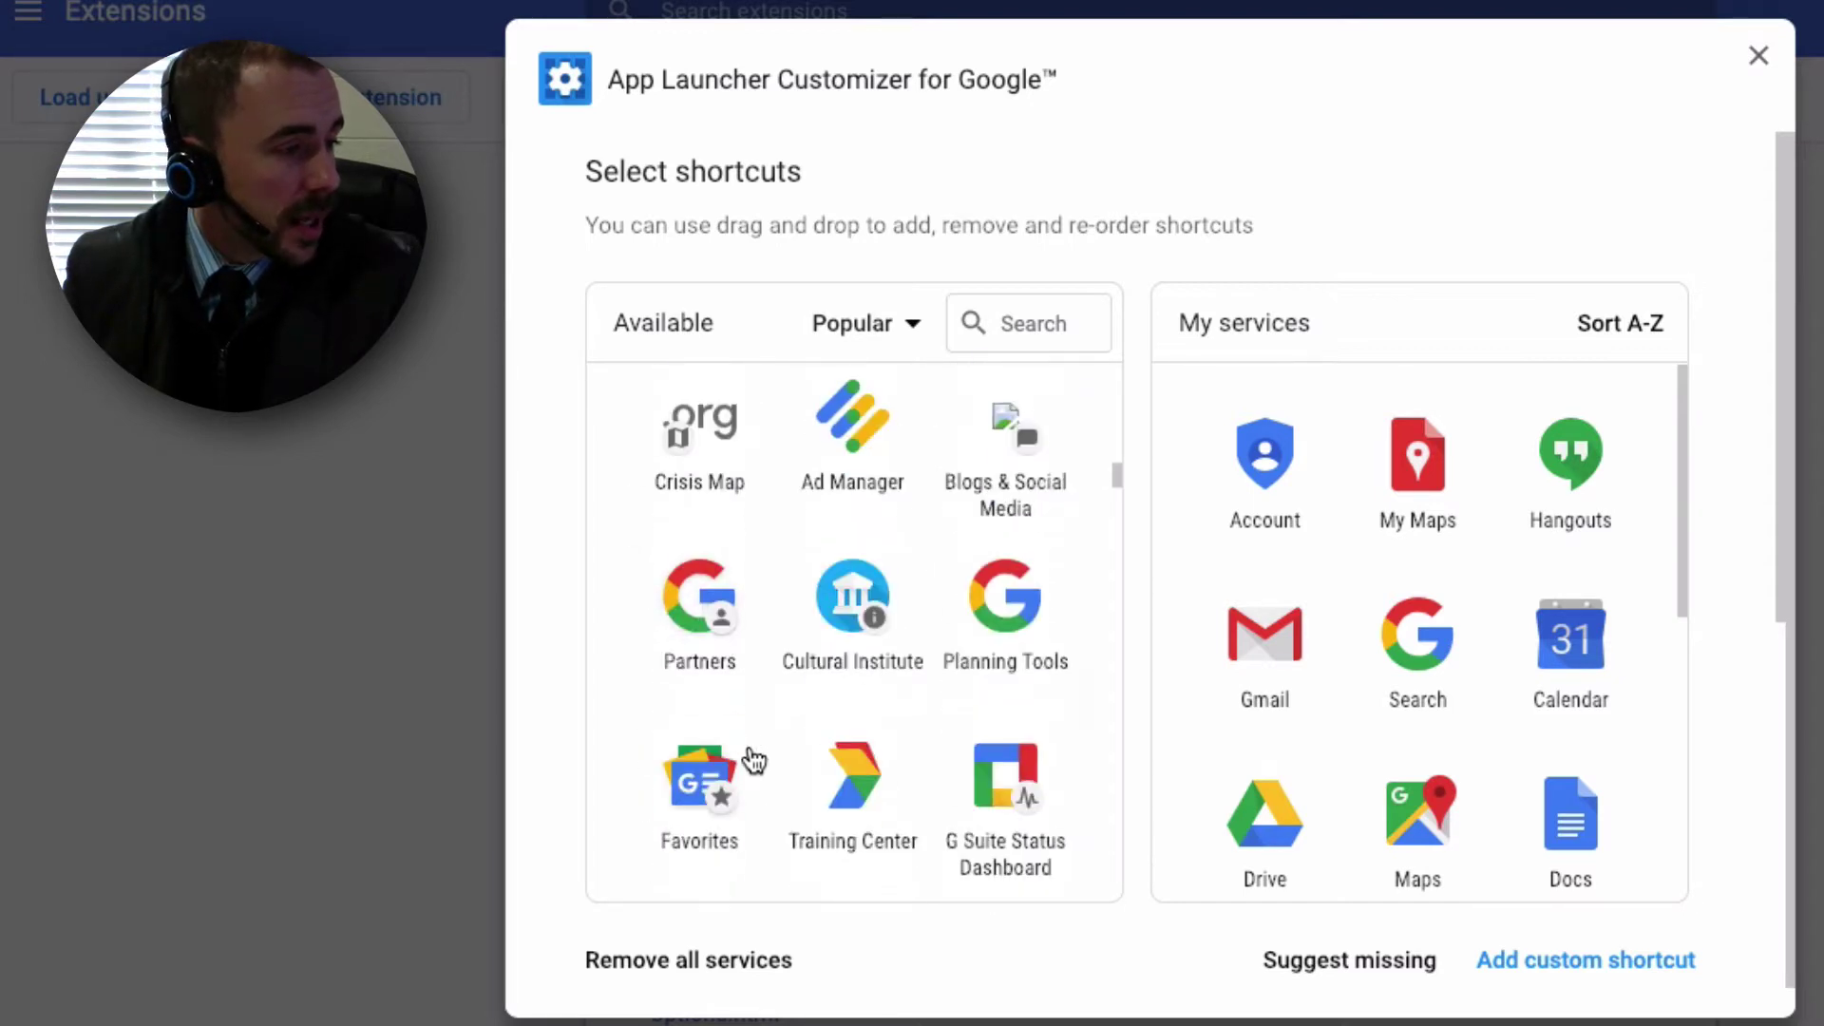
pyautogui.scroll(-5, 797, 765)
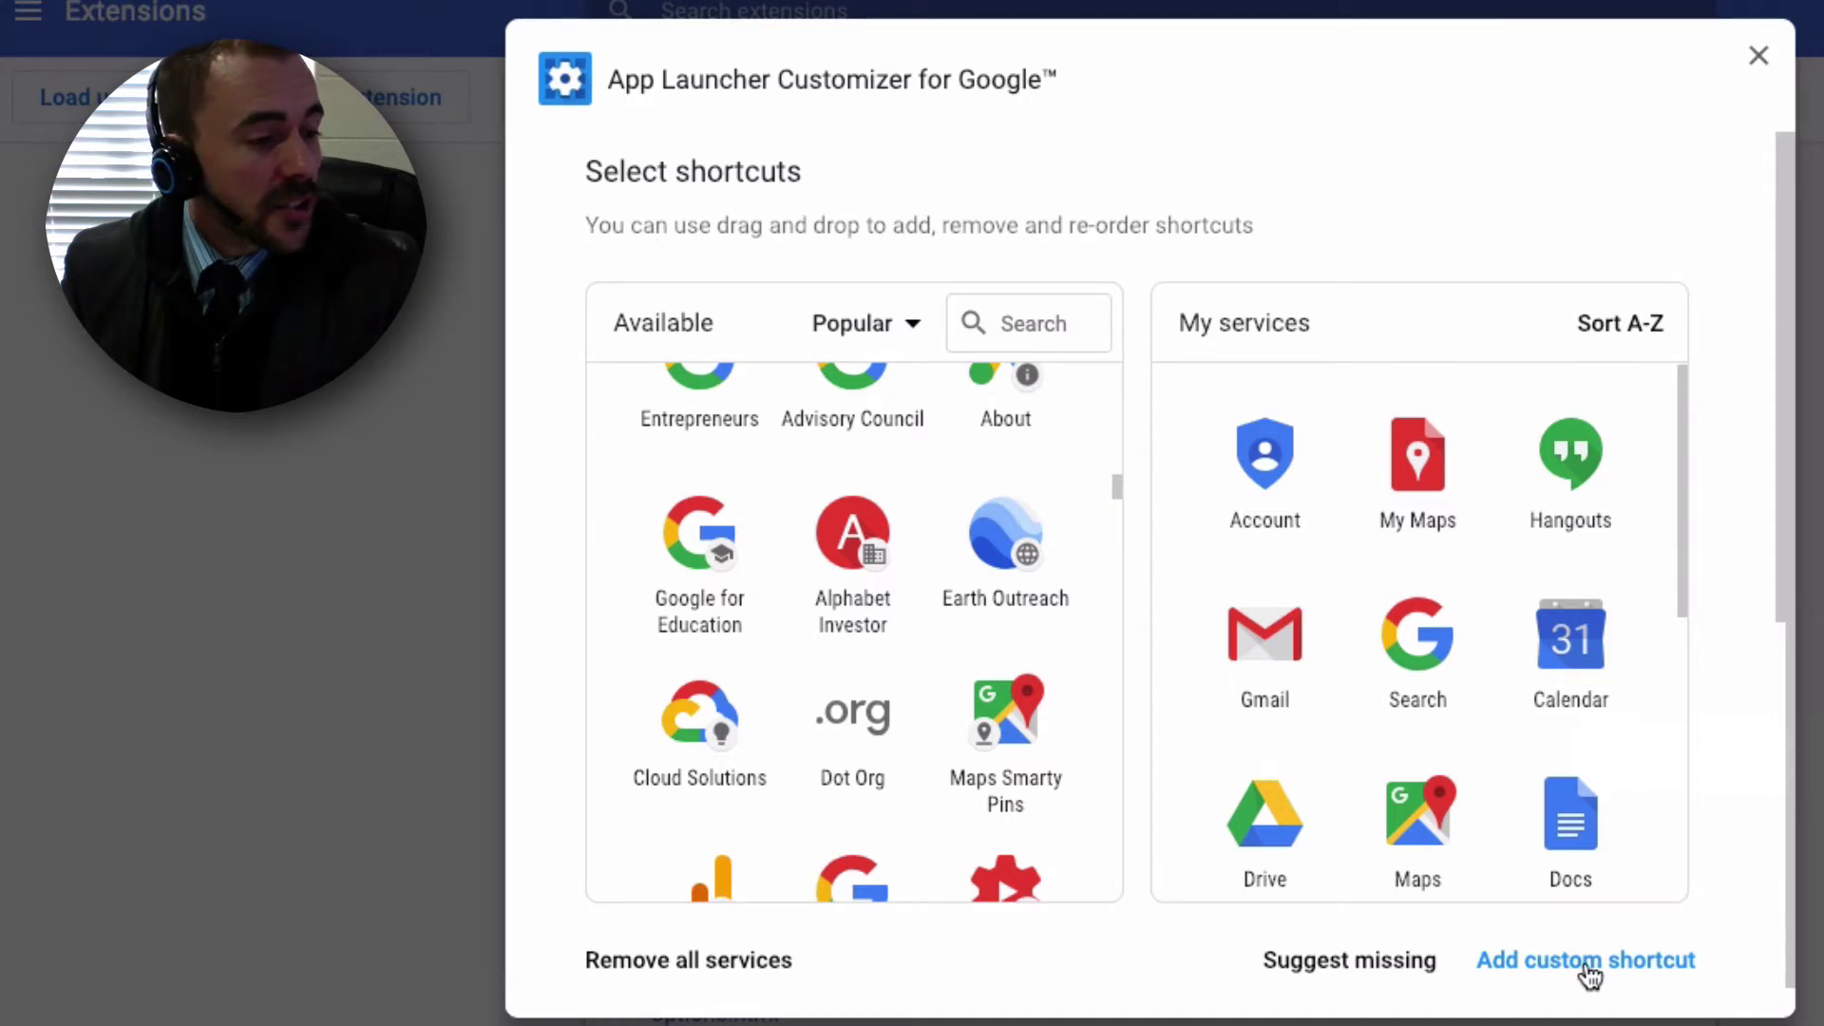
# - Create and save a custom shortcut named 'PowerSchool Learning' with the pasted PowerSchool login URL
pyautogui.click(1615, 963)
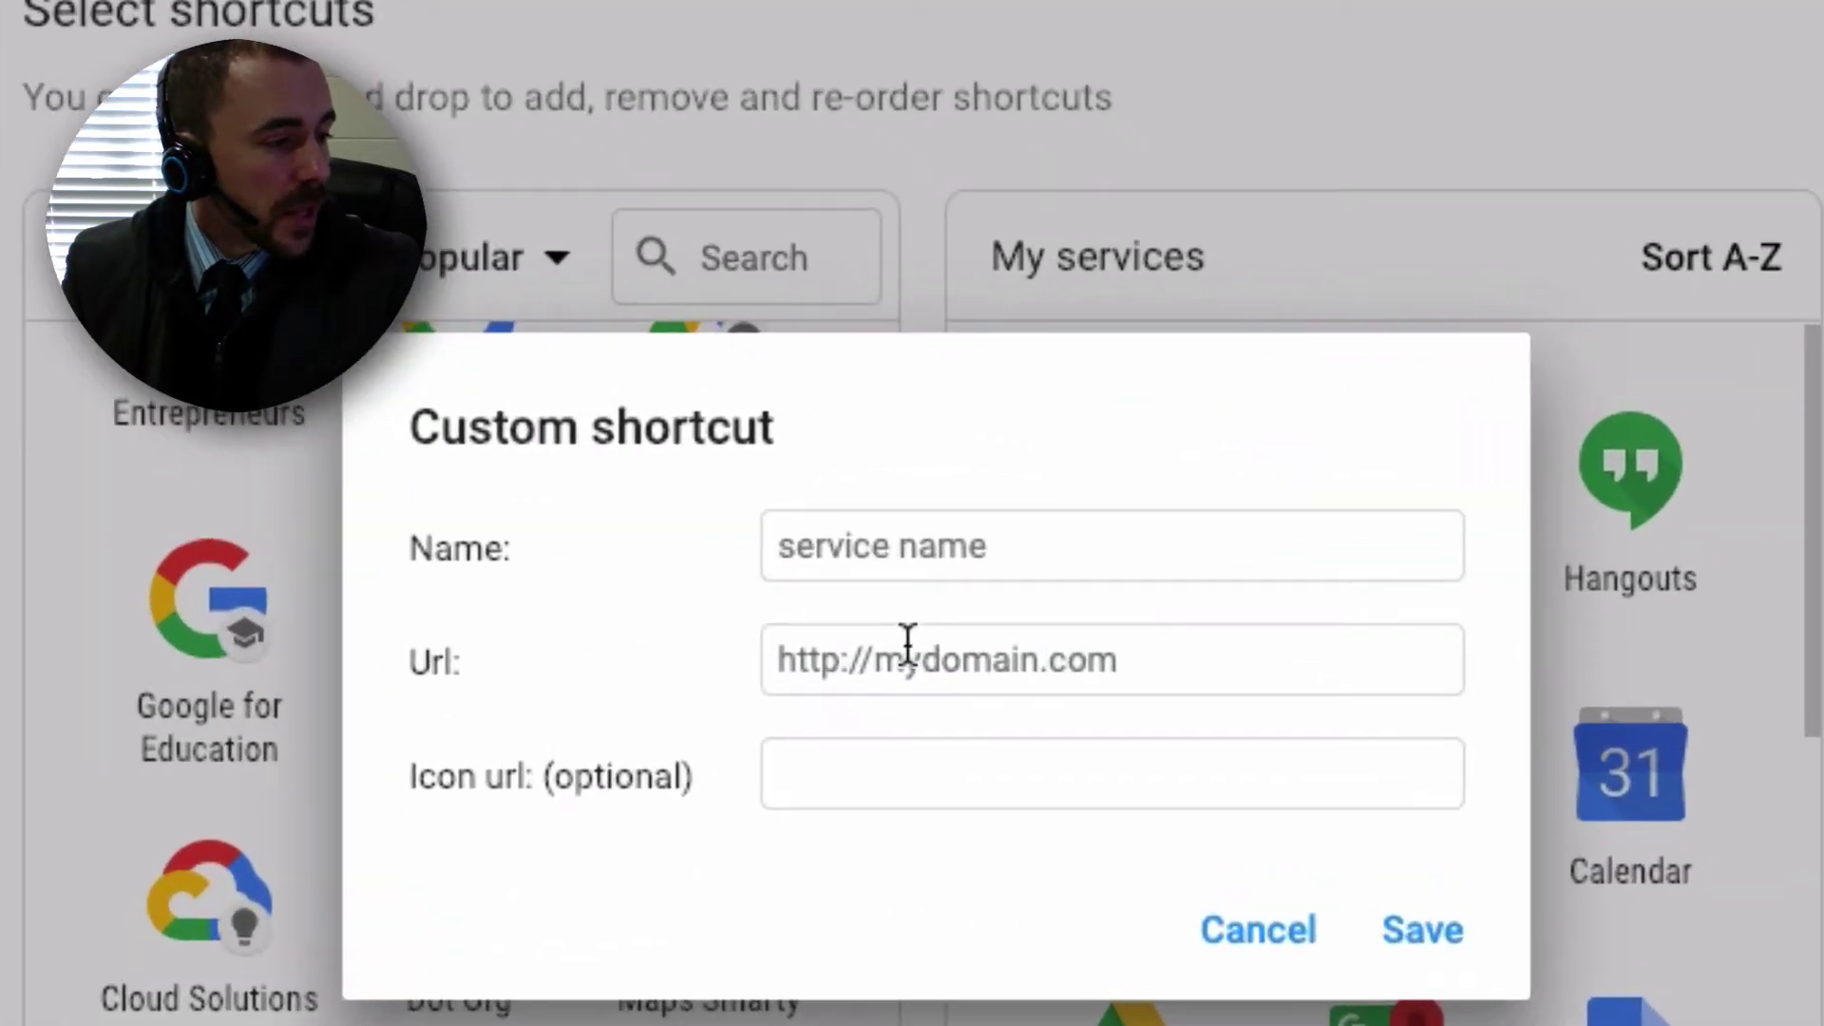
pyautogui.click(944, 532)
pyautogui.click(961, 656)
pyautogui.write('https://woodward.learning.powerschool.com/do/account/login')
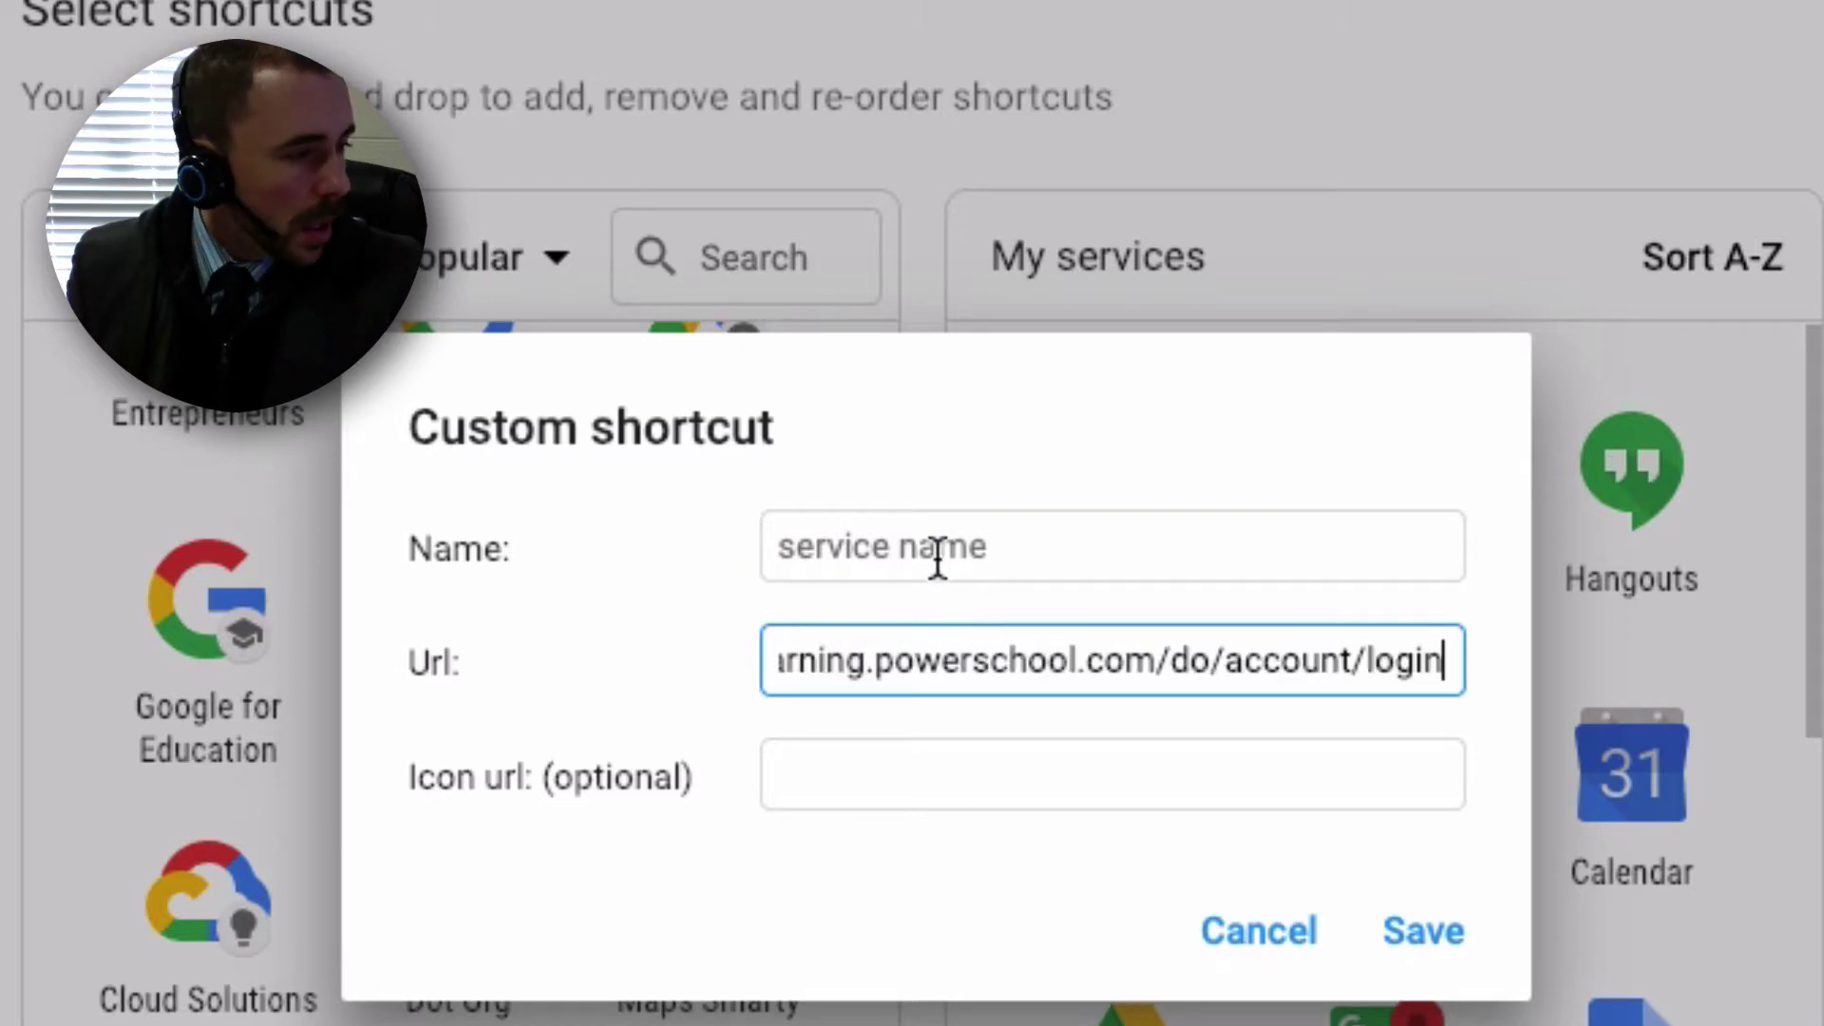
pyautogui.click(939, 555)
pyautogui.write('PowerSchool')
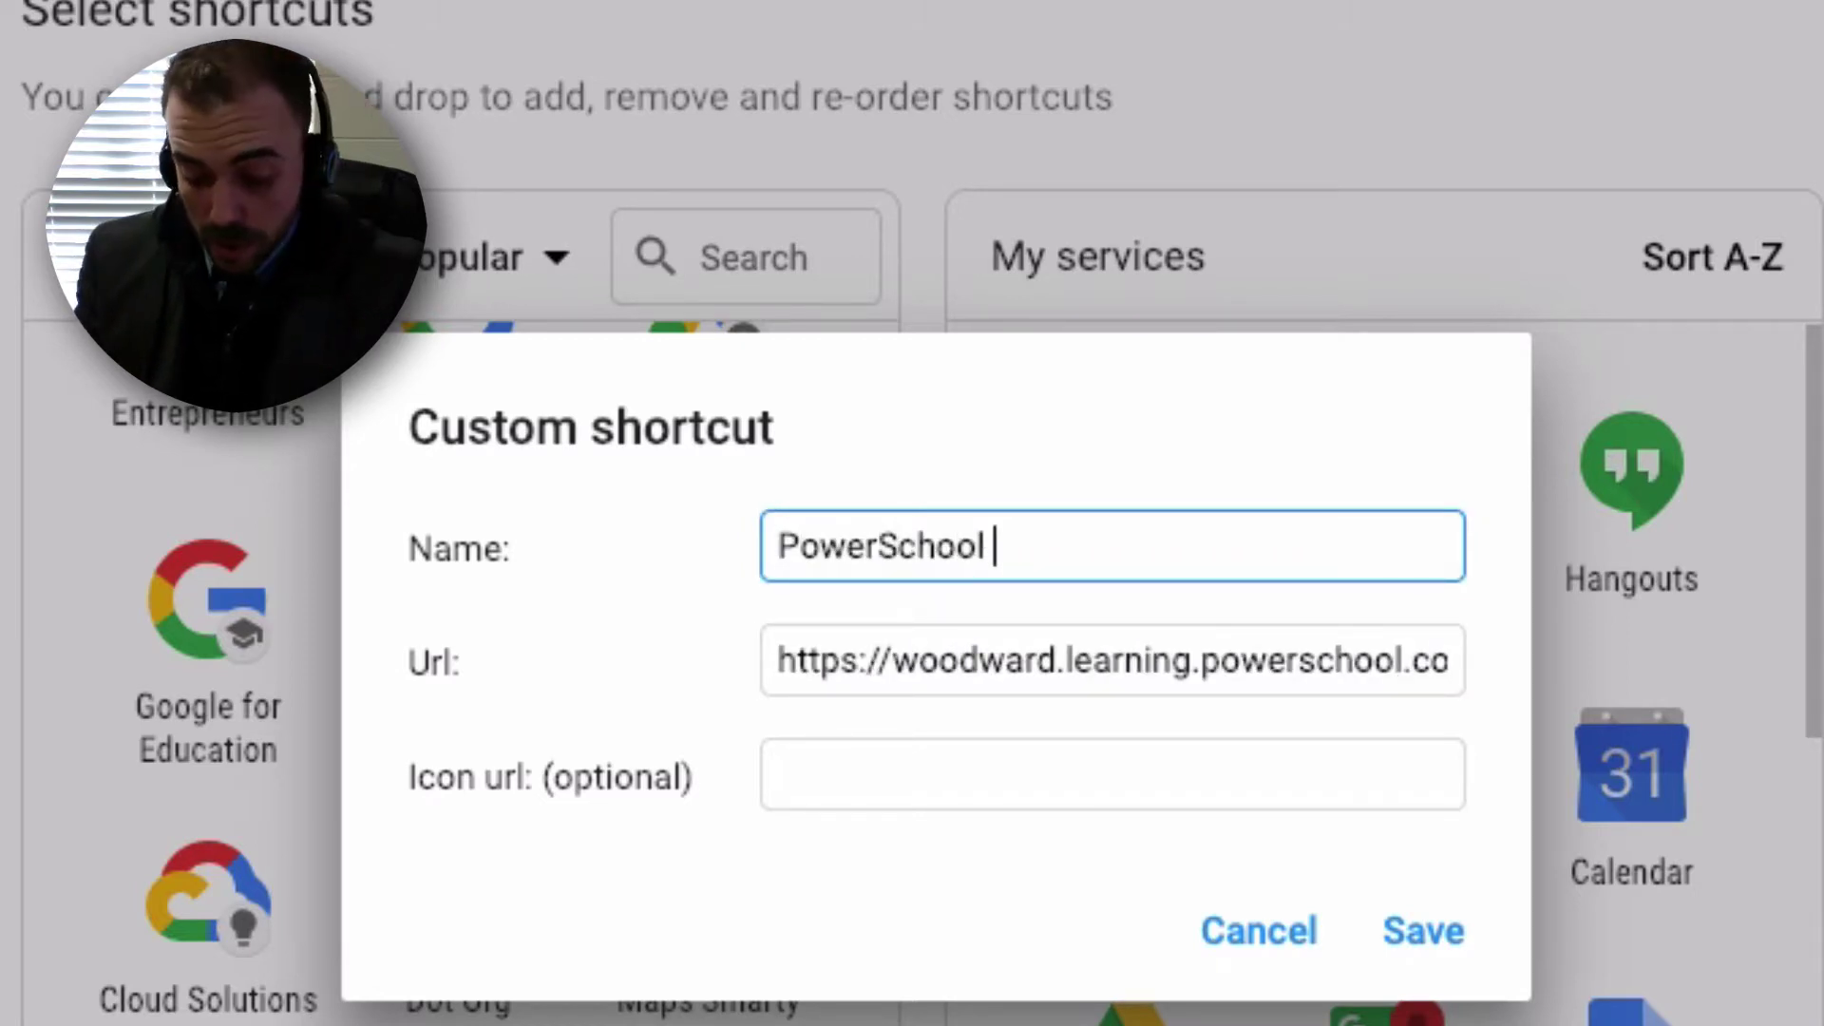
pyautogui.write(' Learning')
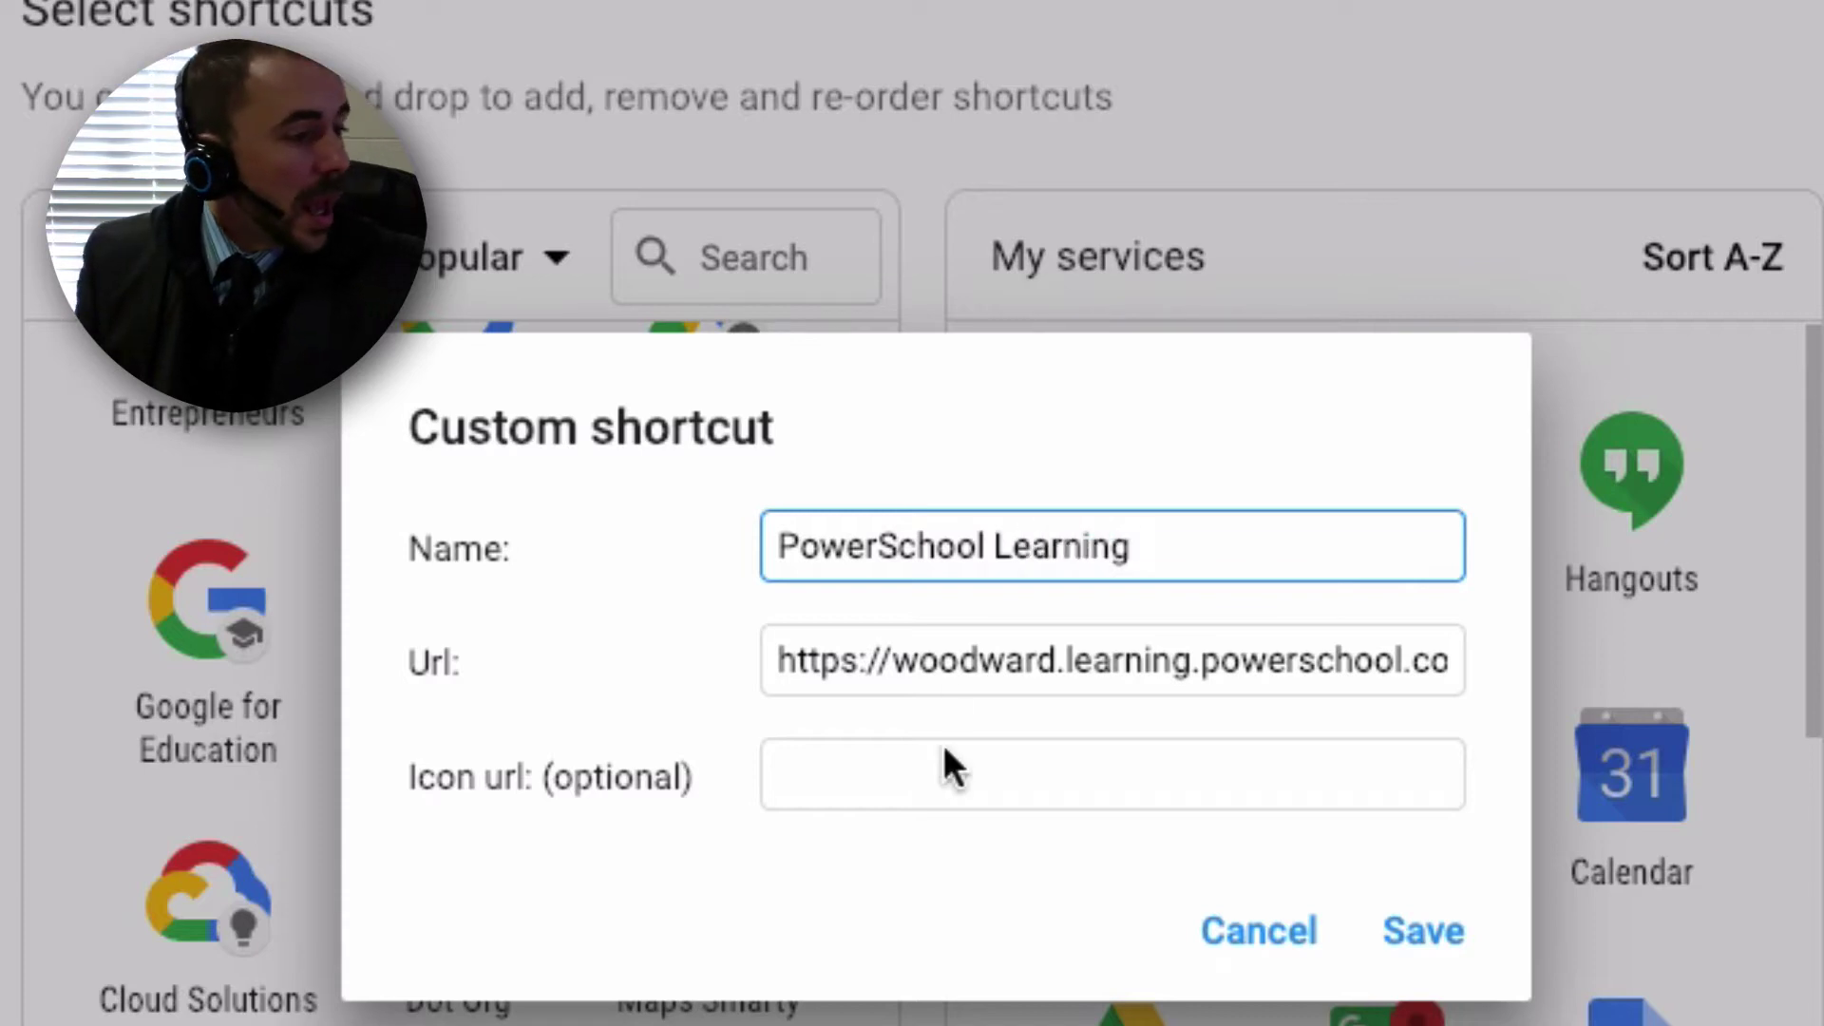
pyautogui.click(894, 794)
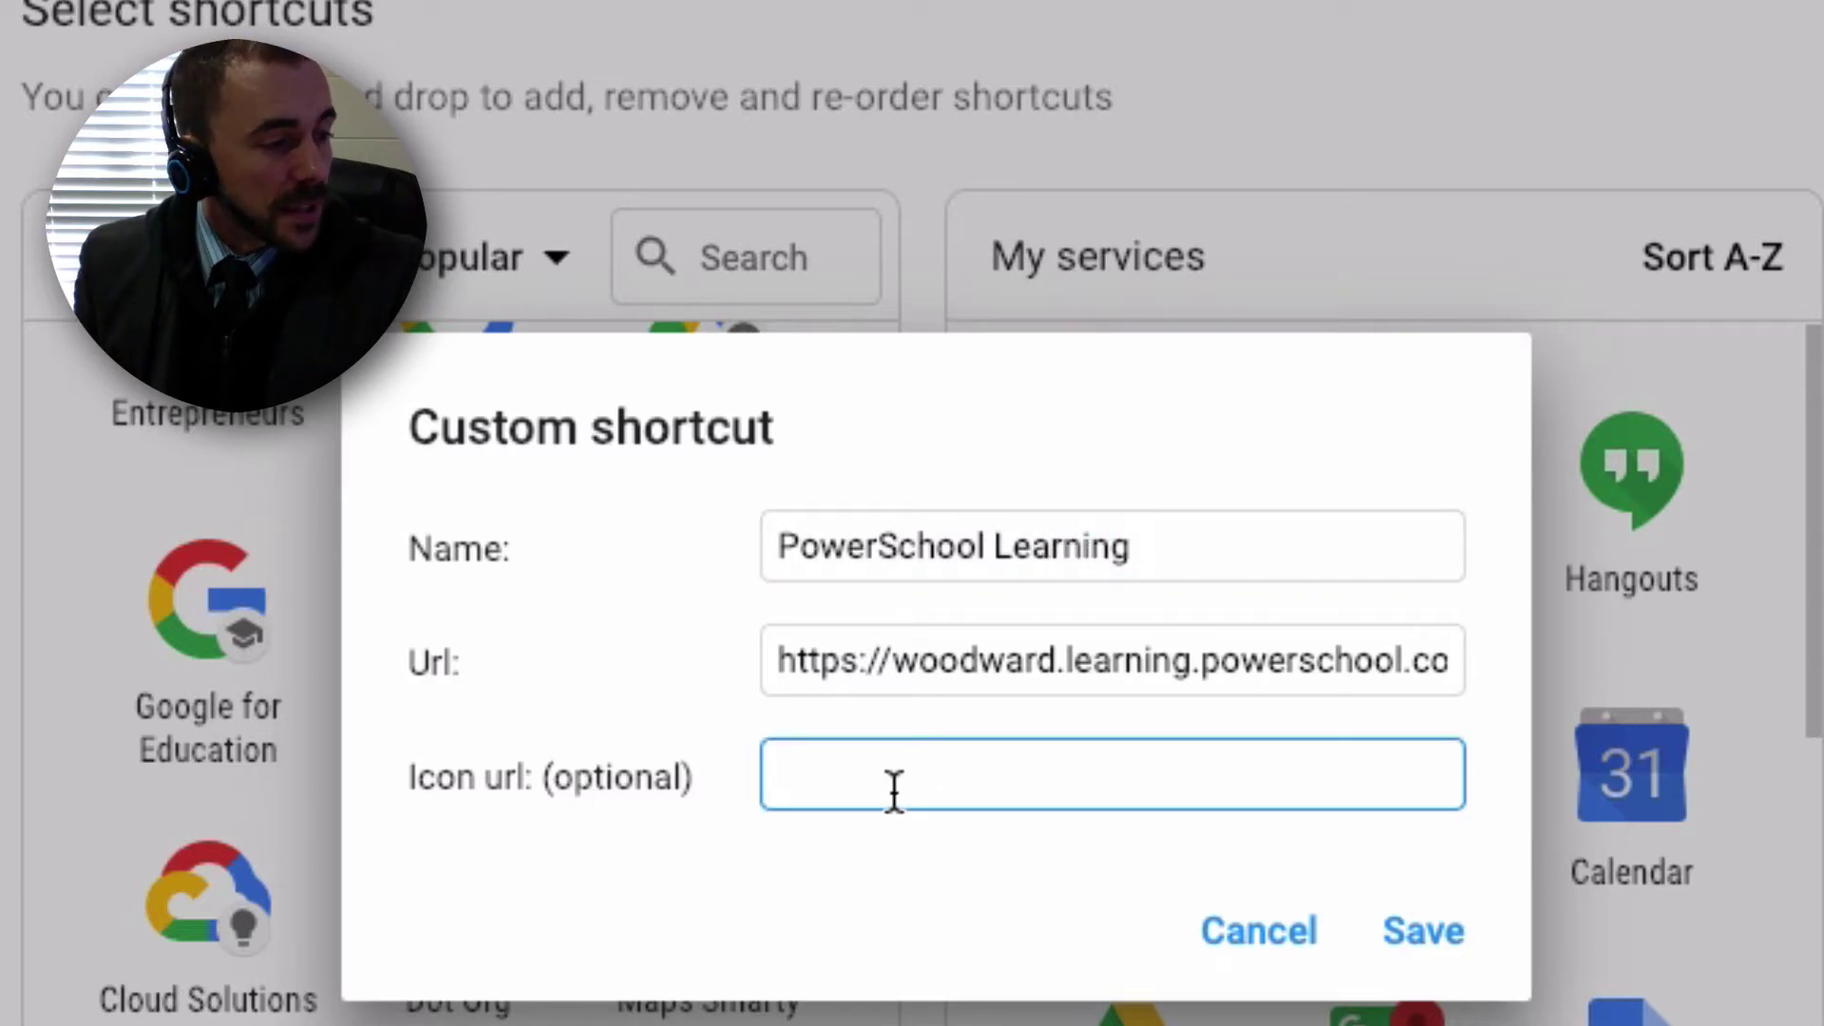
pyautogui.click(1424, 938)
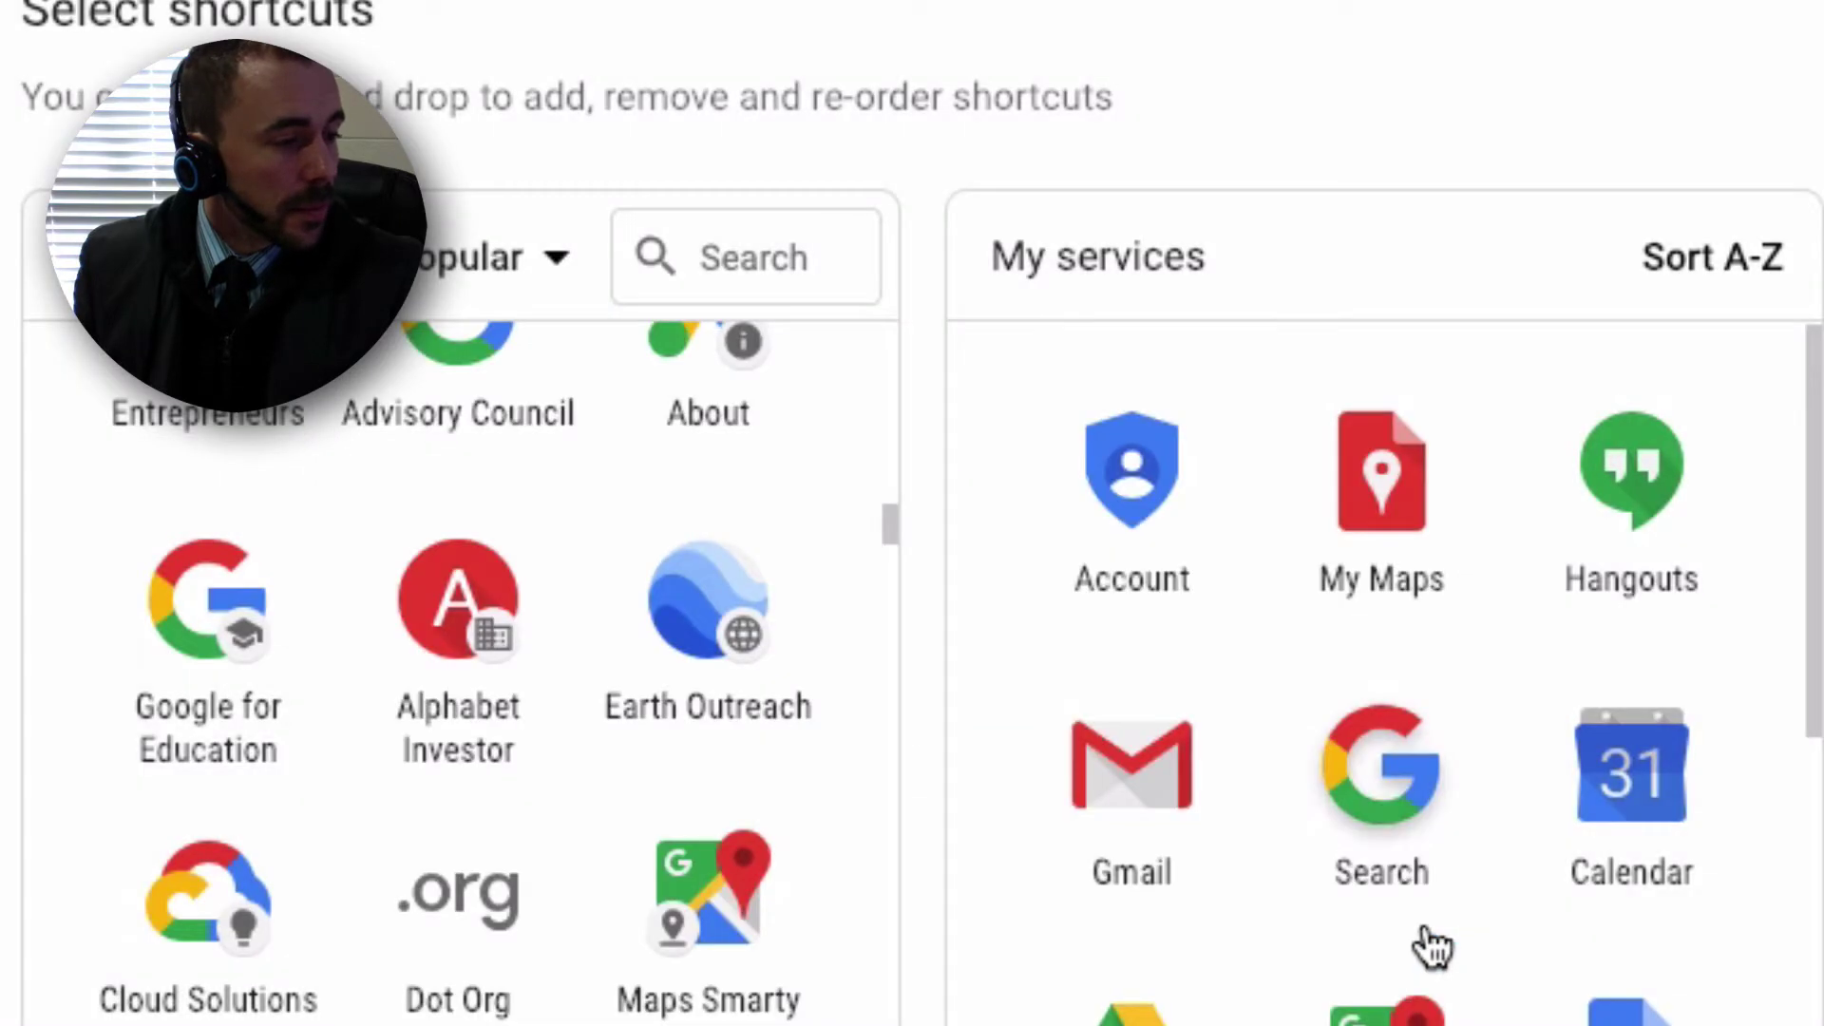
# - Open the PowerSchool Learning shortcut's settings and save them so it shows its P logo
pyautogui.moveTo(1723, 399); pyautogui.dragTo(1661, 819)
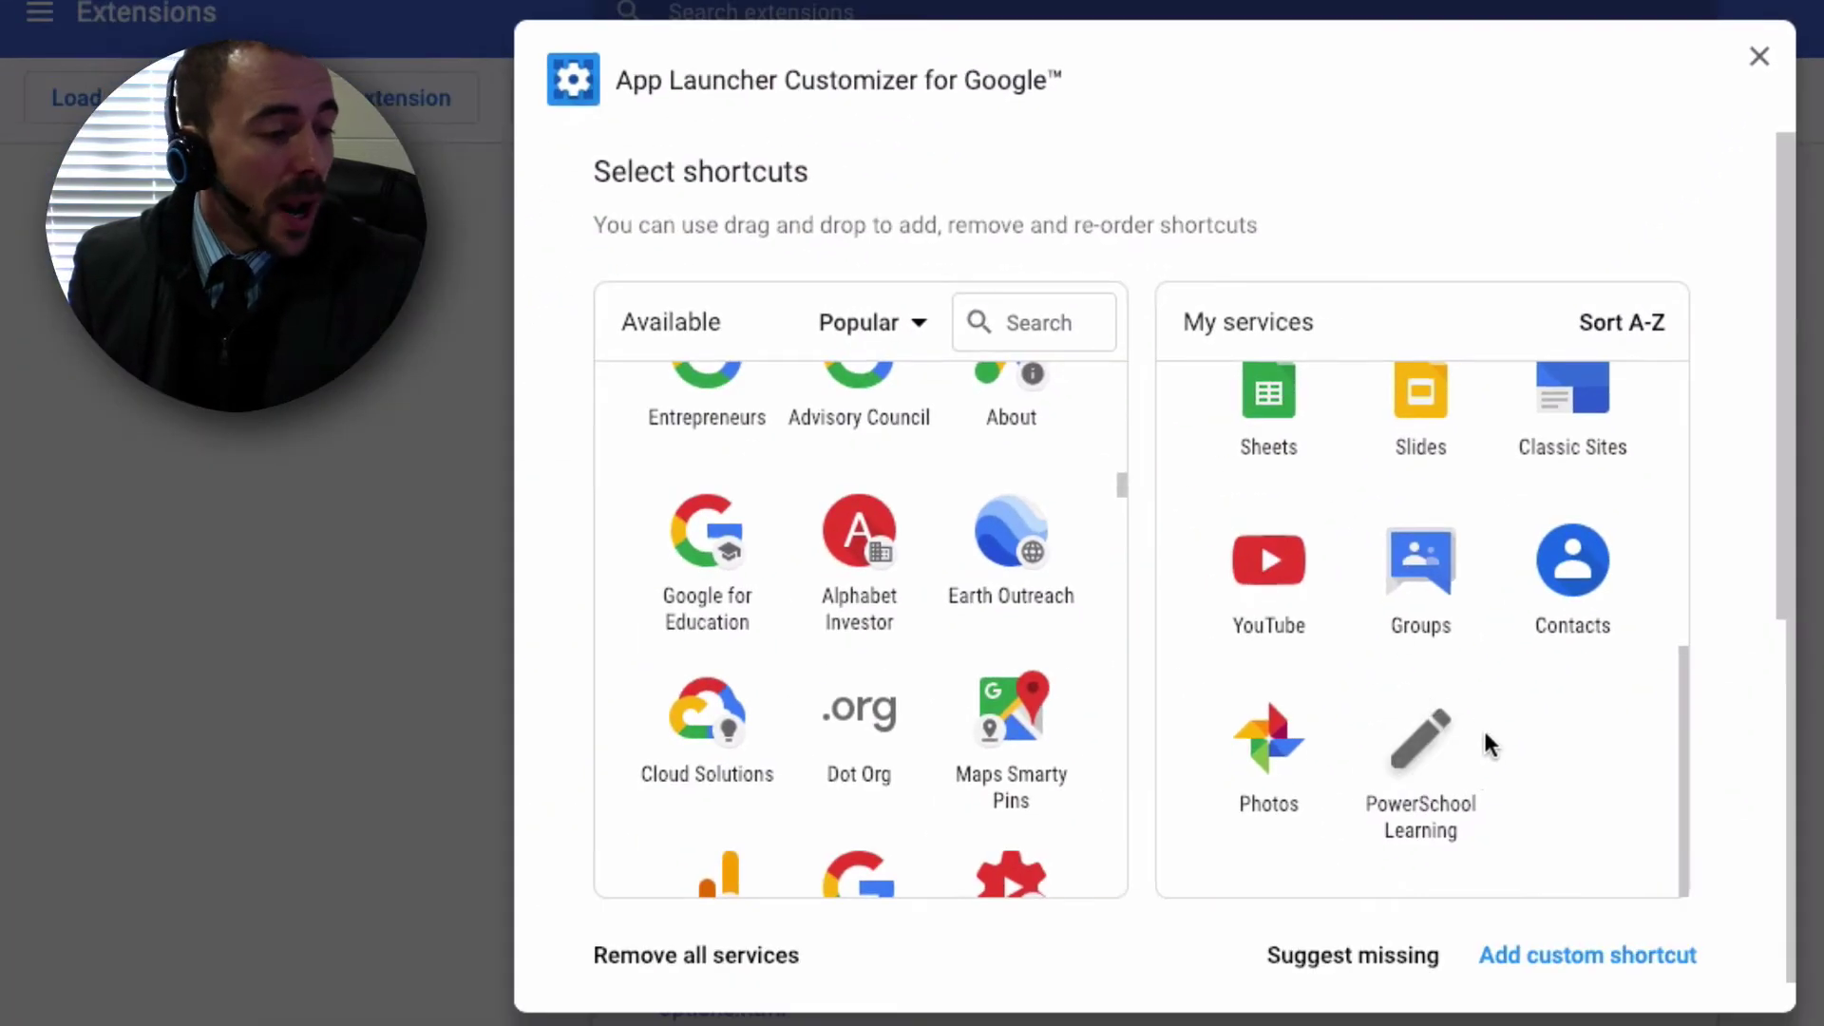
pyautogui.click(1423, 745)
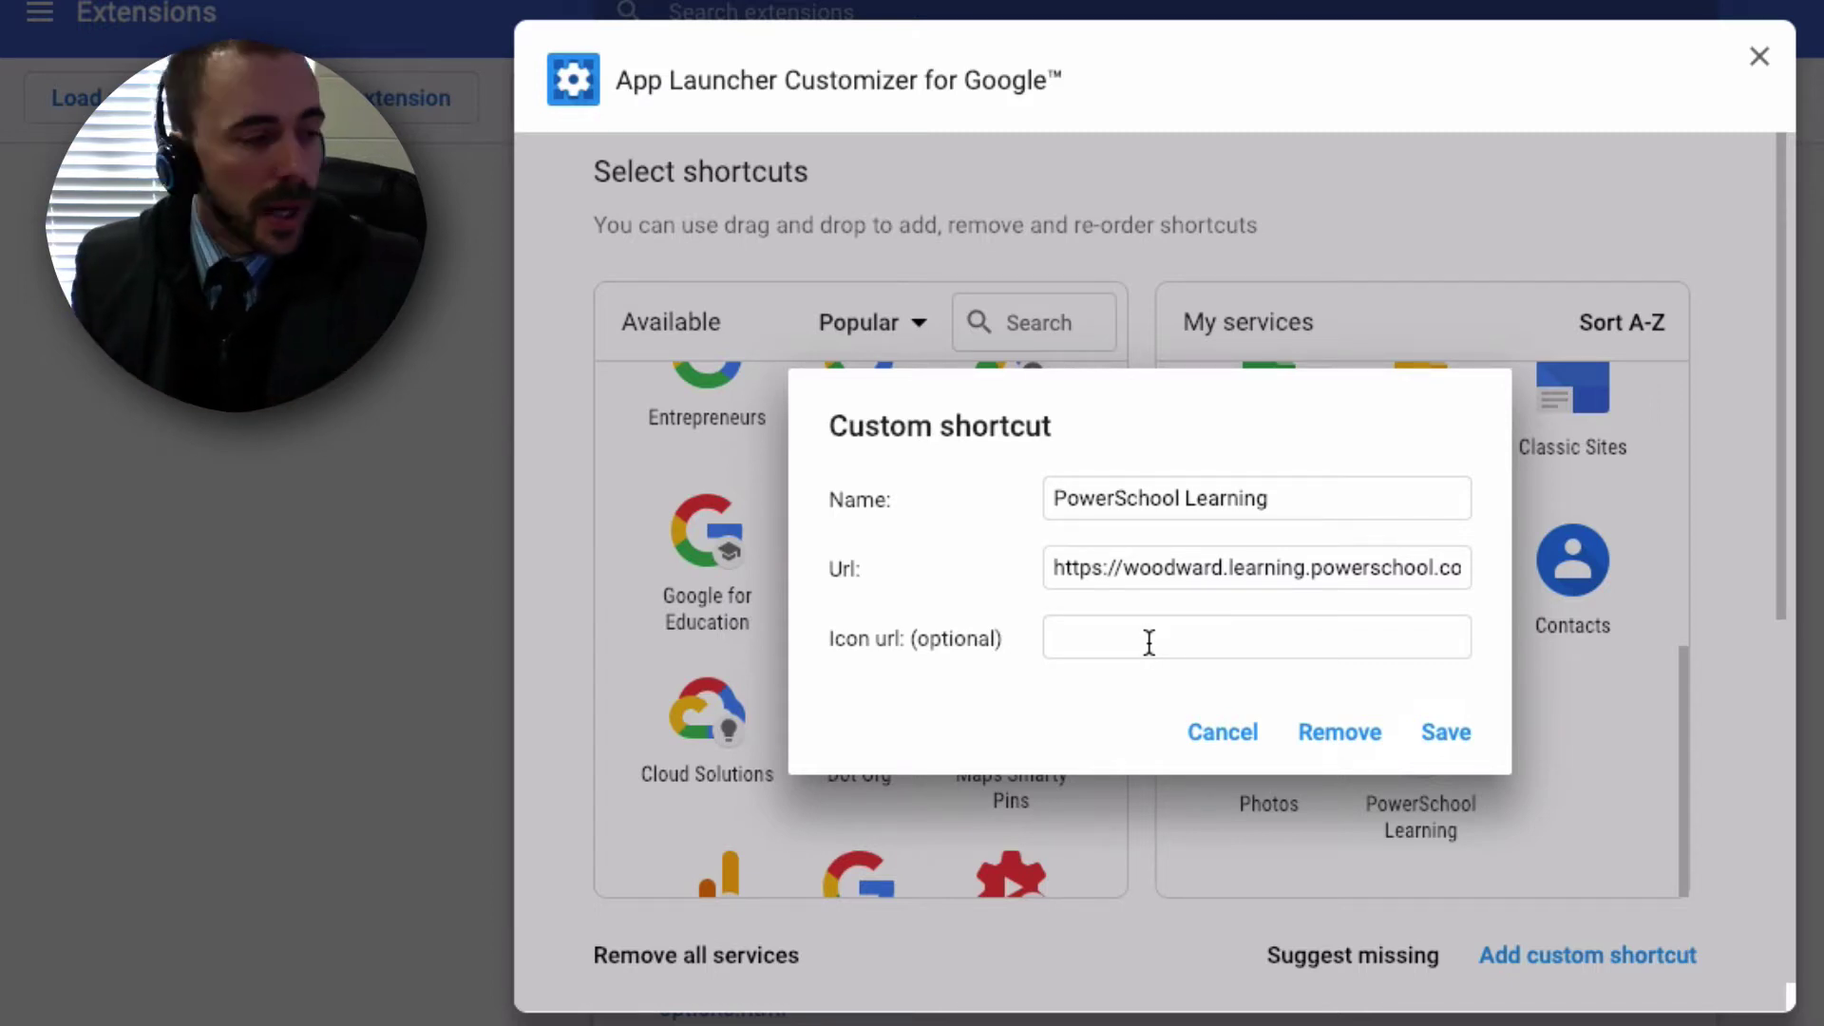
pyautogui.click(1491, 732)
# - Move the PowerSchool Learning tile between Account and My Maps in My services
pyautogui.moveTo(1468, 719); pyautogui.dragTo(1405, 382)
pyautogui.scroll(3, 1519, 558)
pyautogui.moveTo(1420, 755); pyautogui.dragTo(1415, 439)
pyautogui.scroll(3, 1524, 566)
pyautogui.moveTo(1420, 632); pyautogui.dragTo(1401, 469)
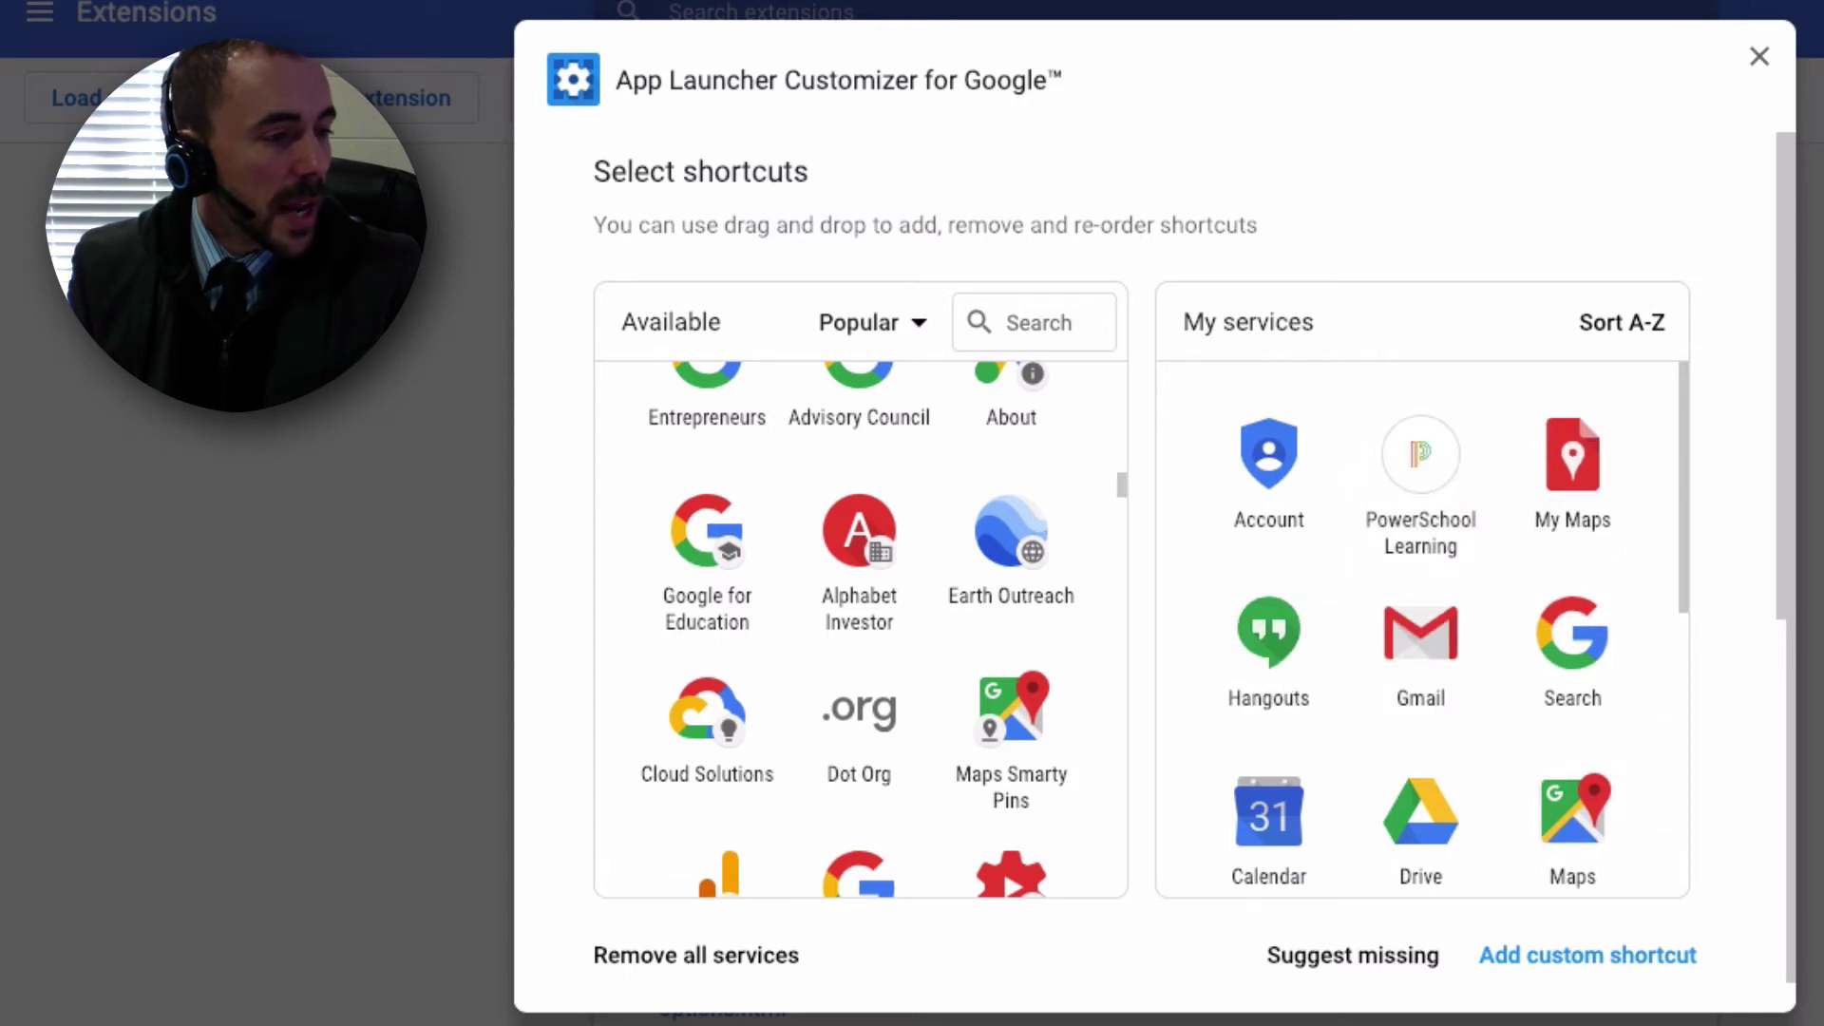
# - Close the customizer options and load google.com
pyautogui.click(1747, 57)
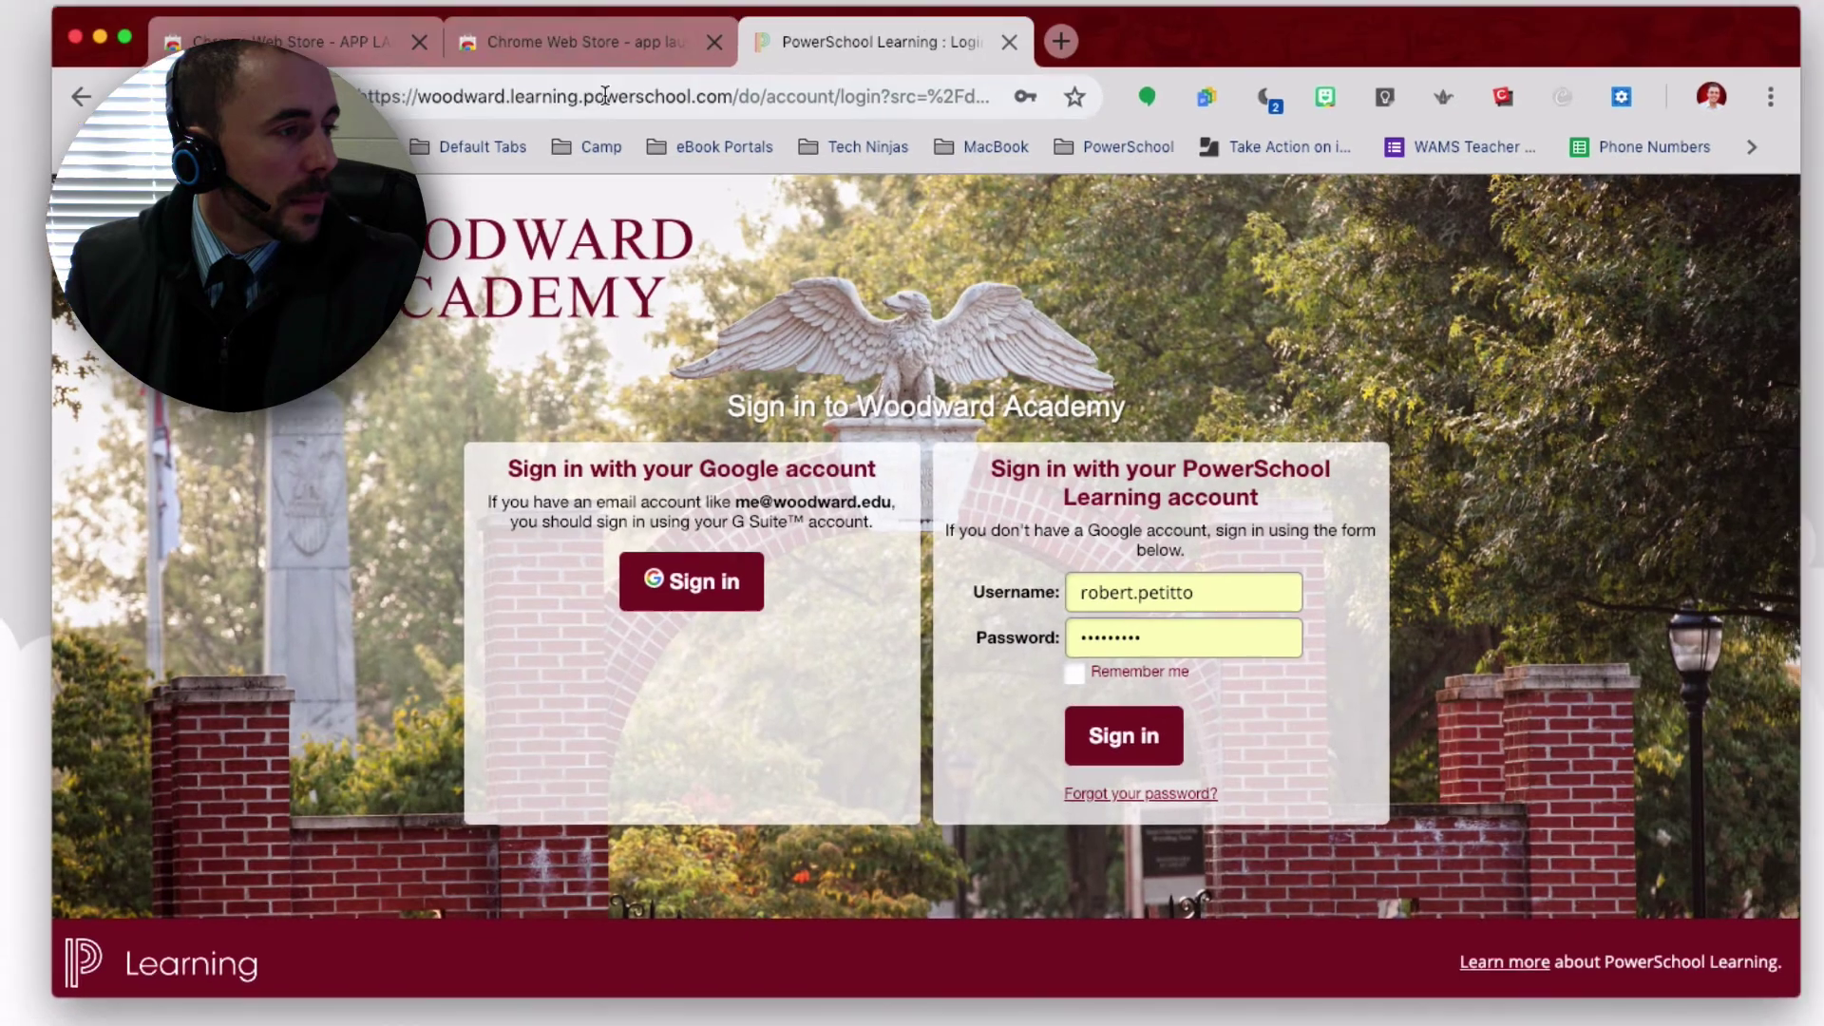
pyautogui.click(605, 95)
pyautogui.write('g')
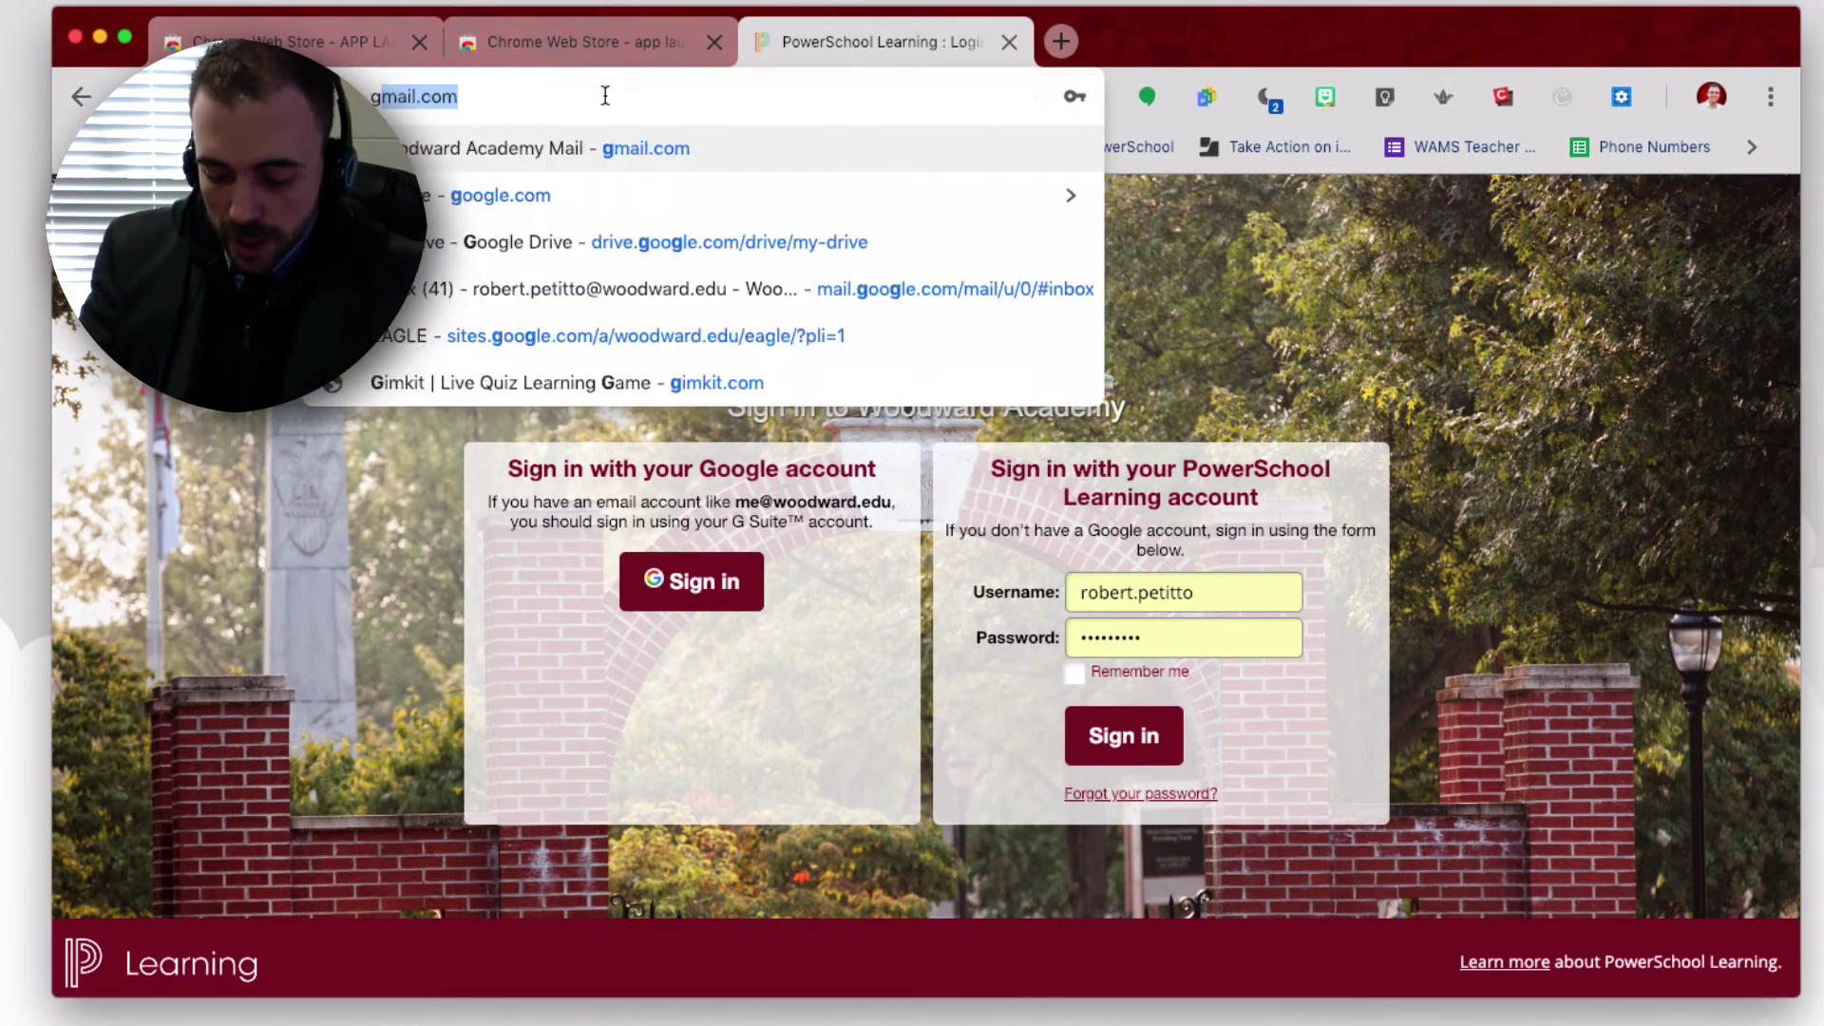
pyautogui.write('oogle.com')
pyautogui.press('Return')
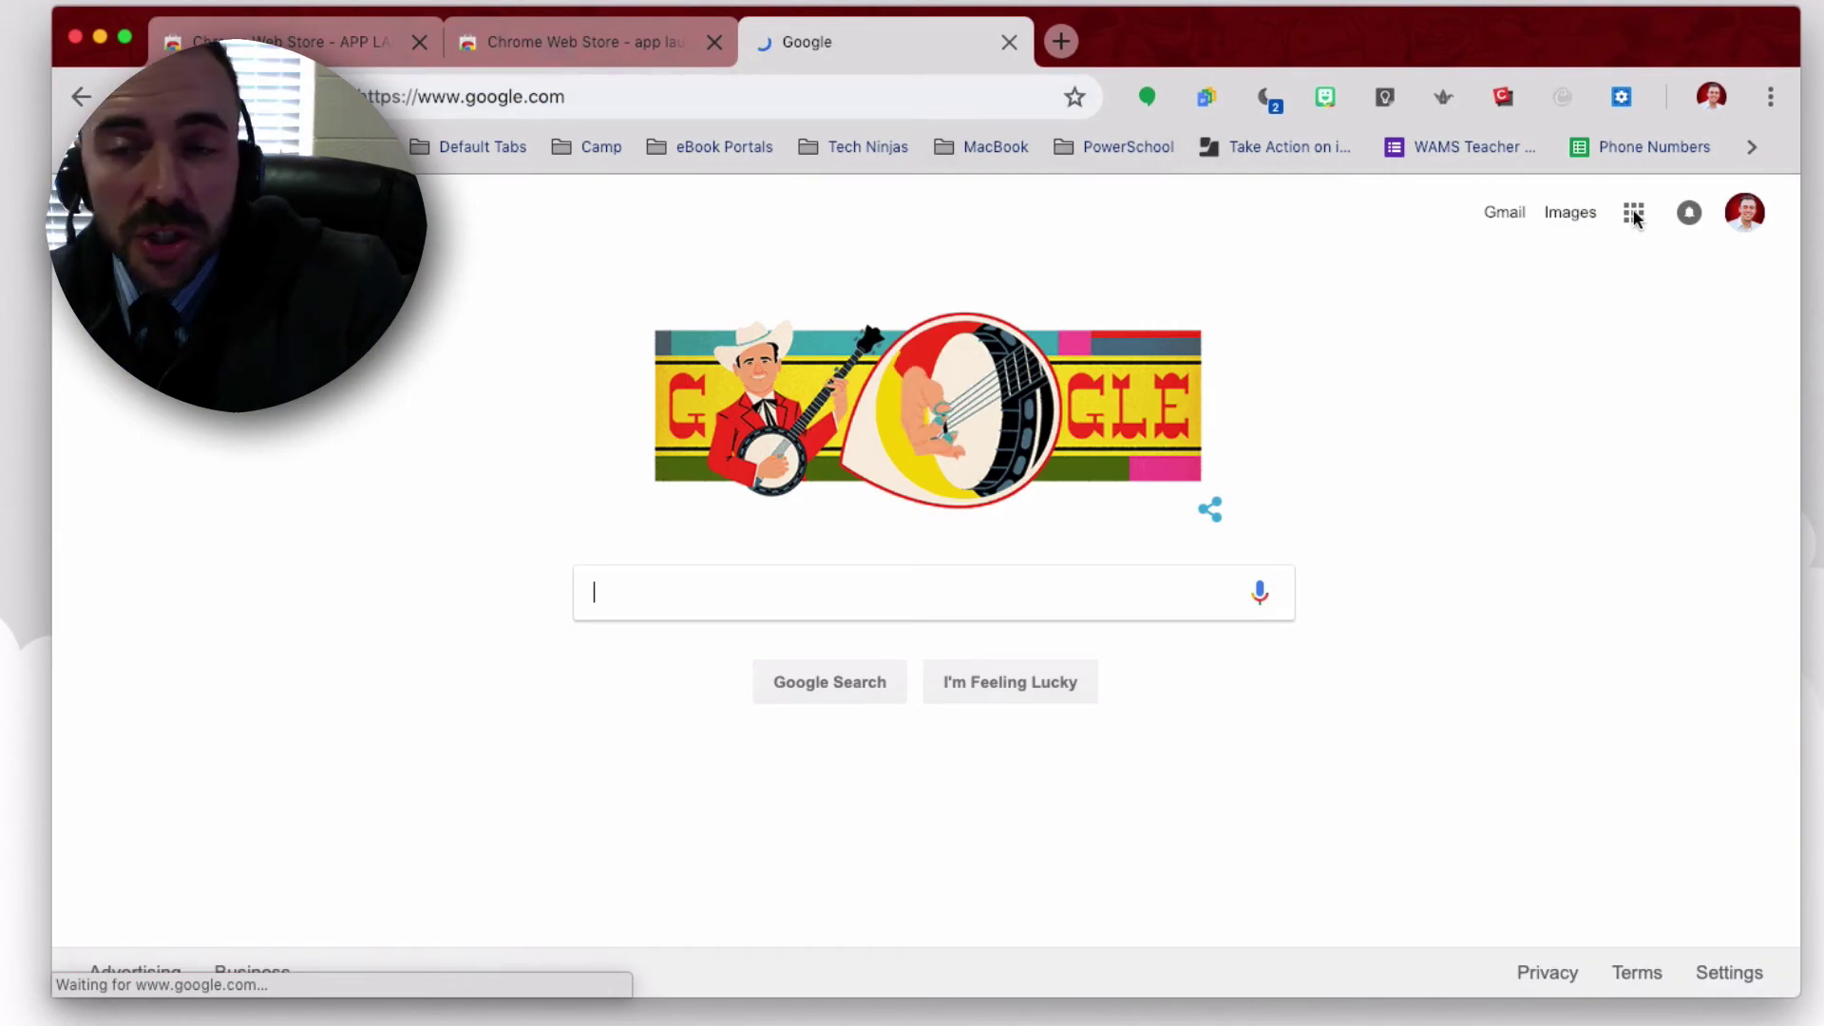
# - Launch PowerSchool Learning from the Google apps grid
pyautogui.click(1634, 215)
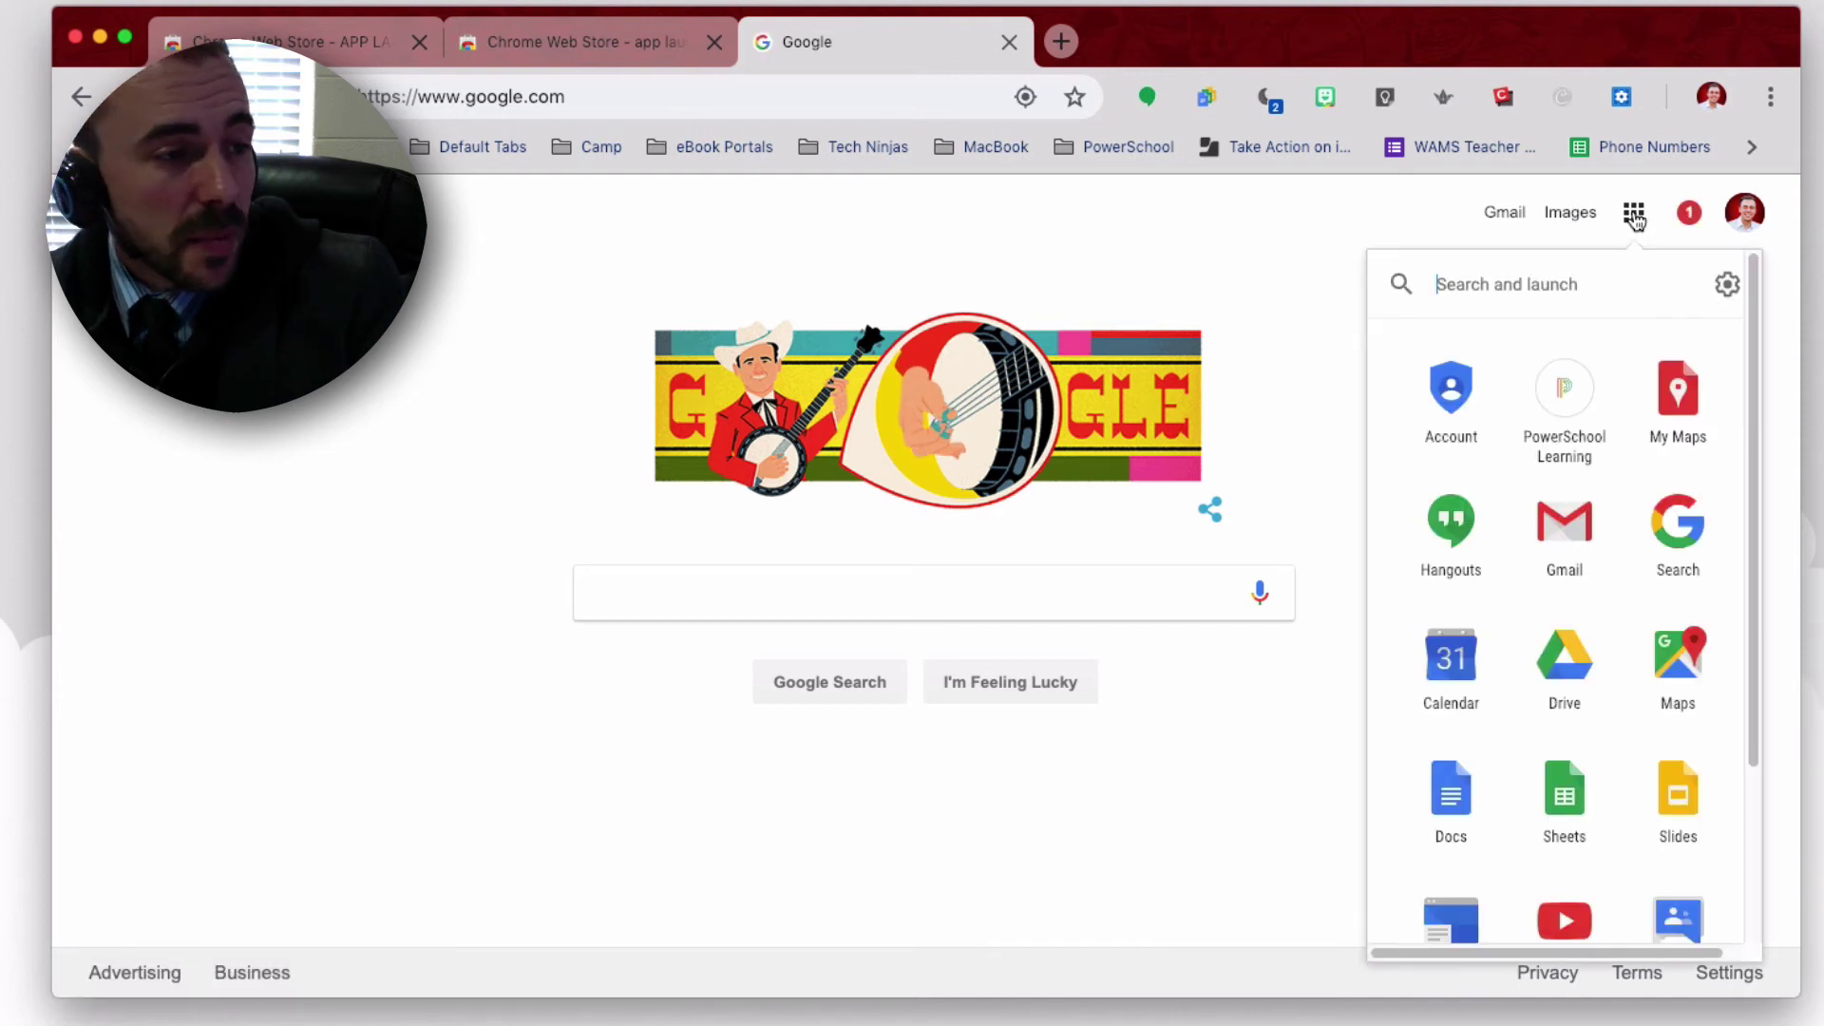
pyautogui.click(1555, 391)
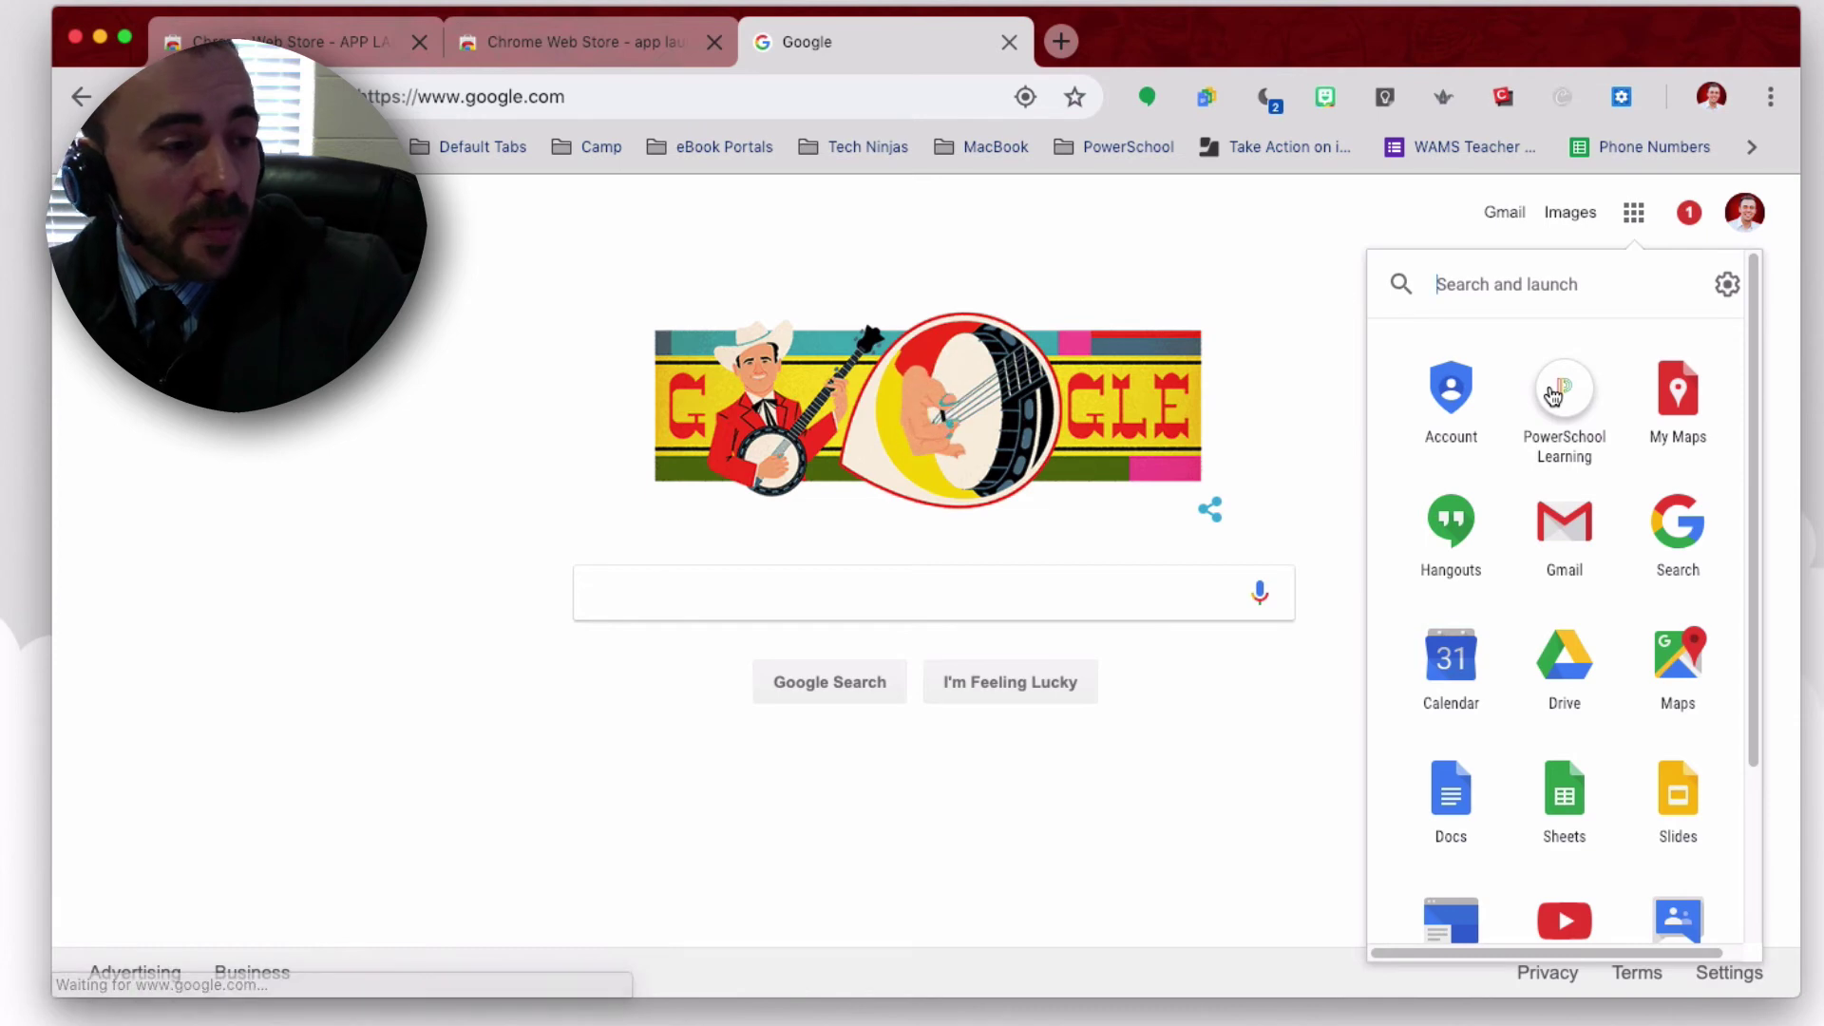
pyautogui.click(589, 92)
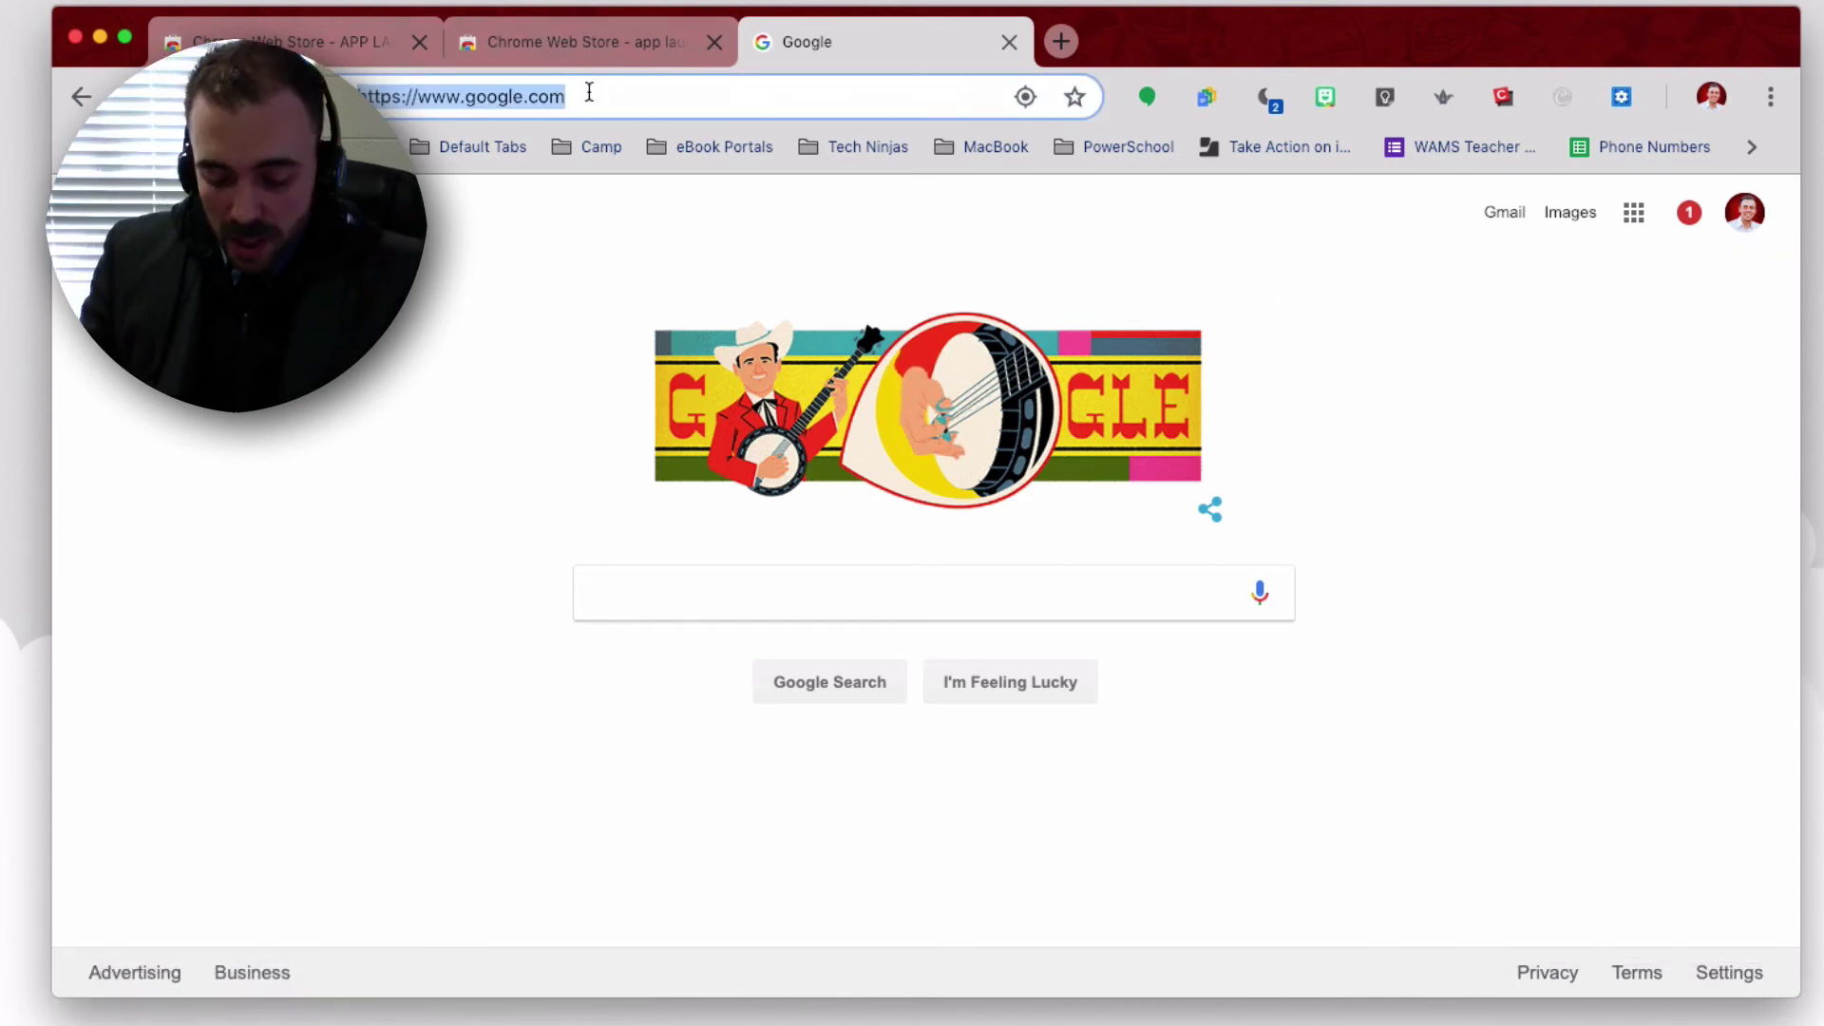
# - Load plusportals.com/woodwardacademy, then open PowerSchool Learning from the extension's toolbar app list
pyautogui.write('plusportals.com/woodwardacademy')
pyautogui.press('Return')
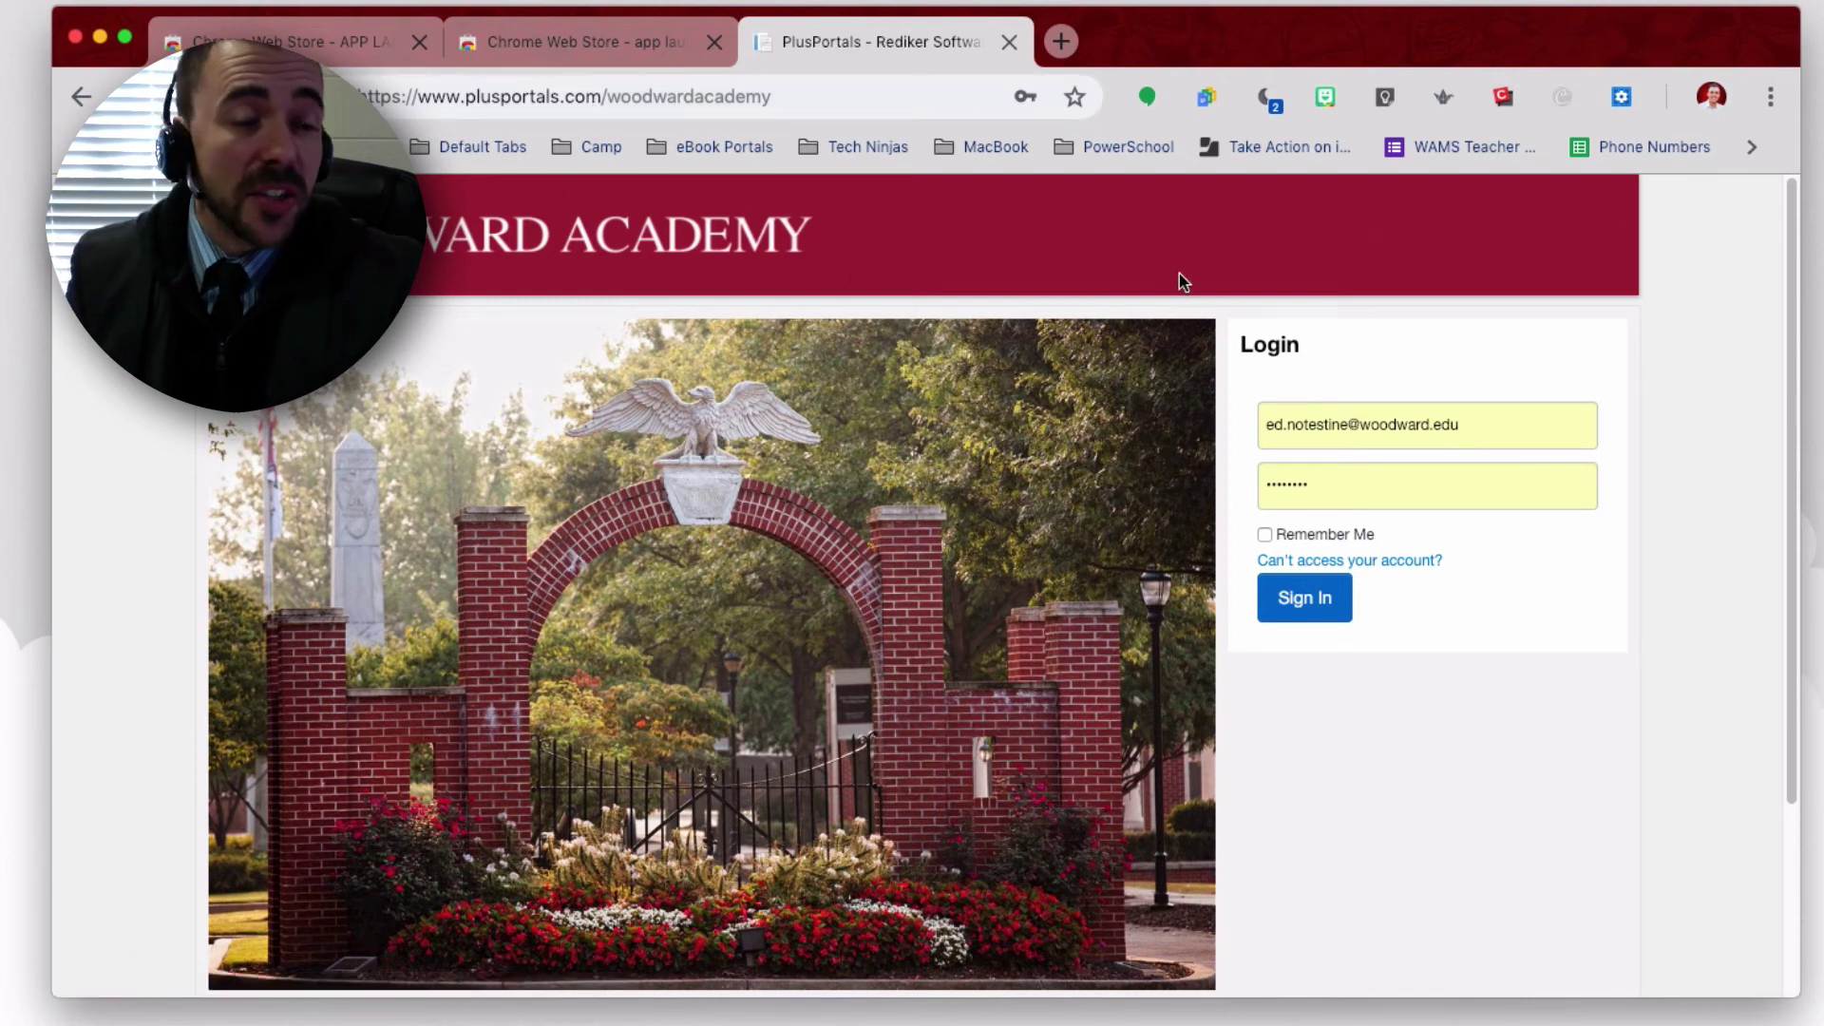
pyautogui.click(1620, 98)
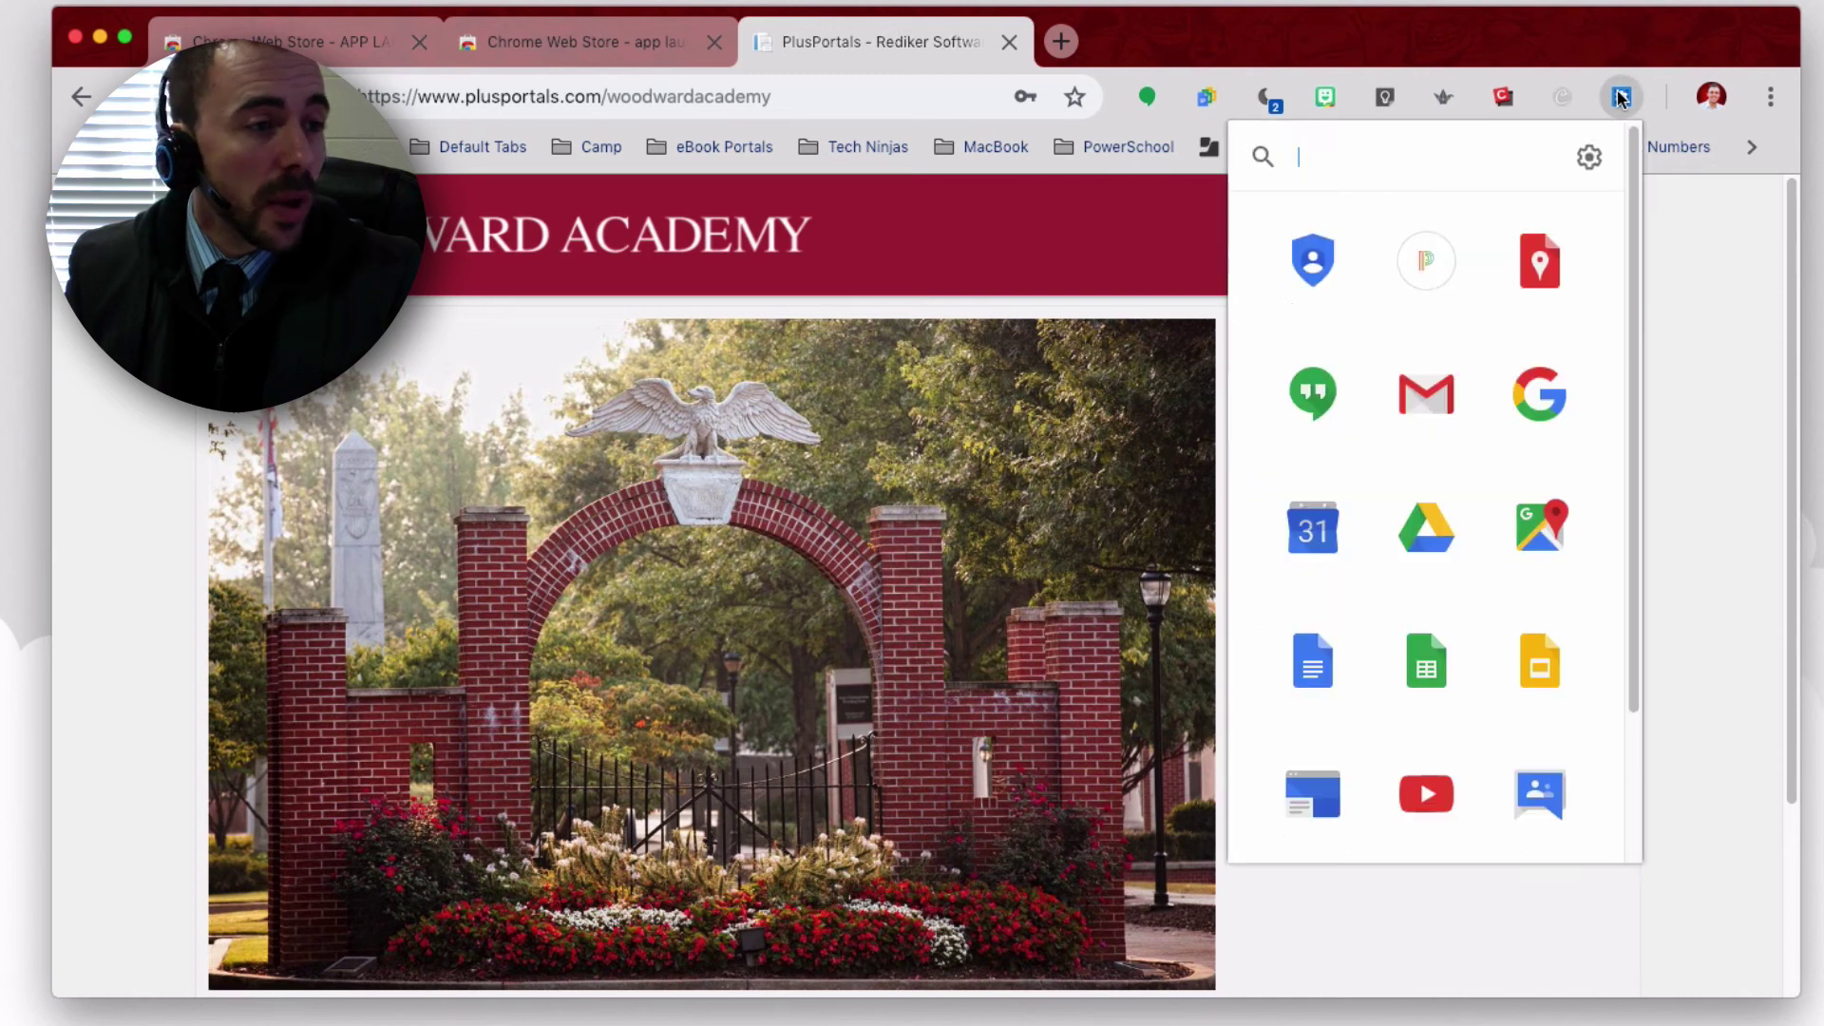
pyautogui.click(1425, 266)
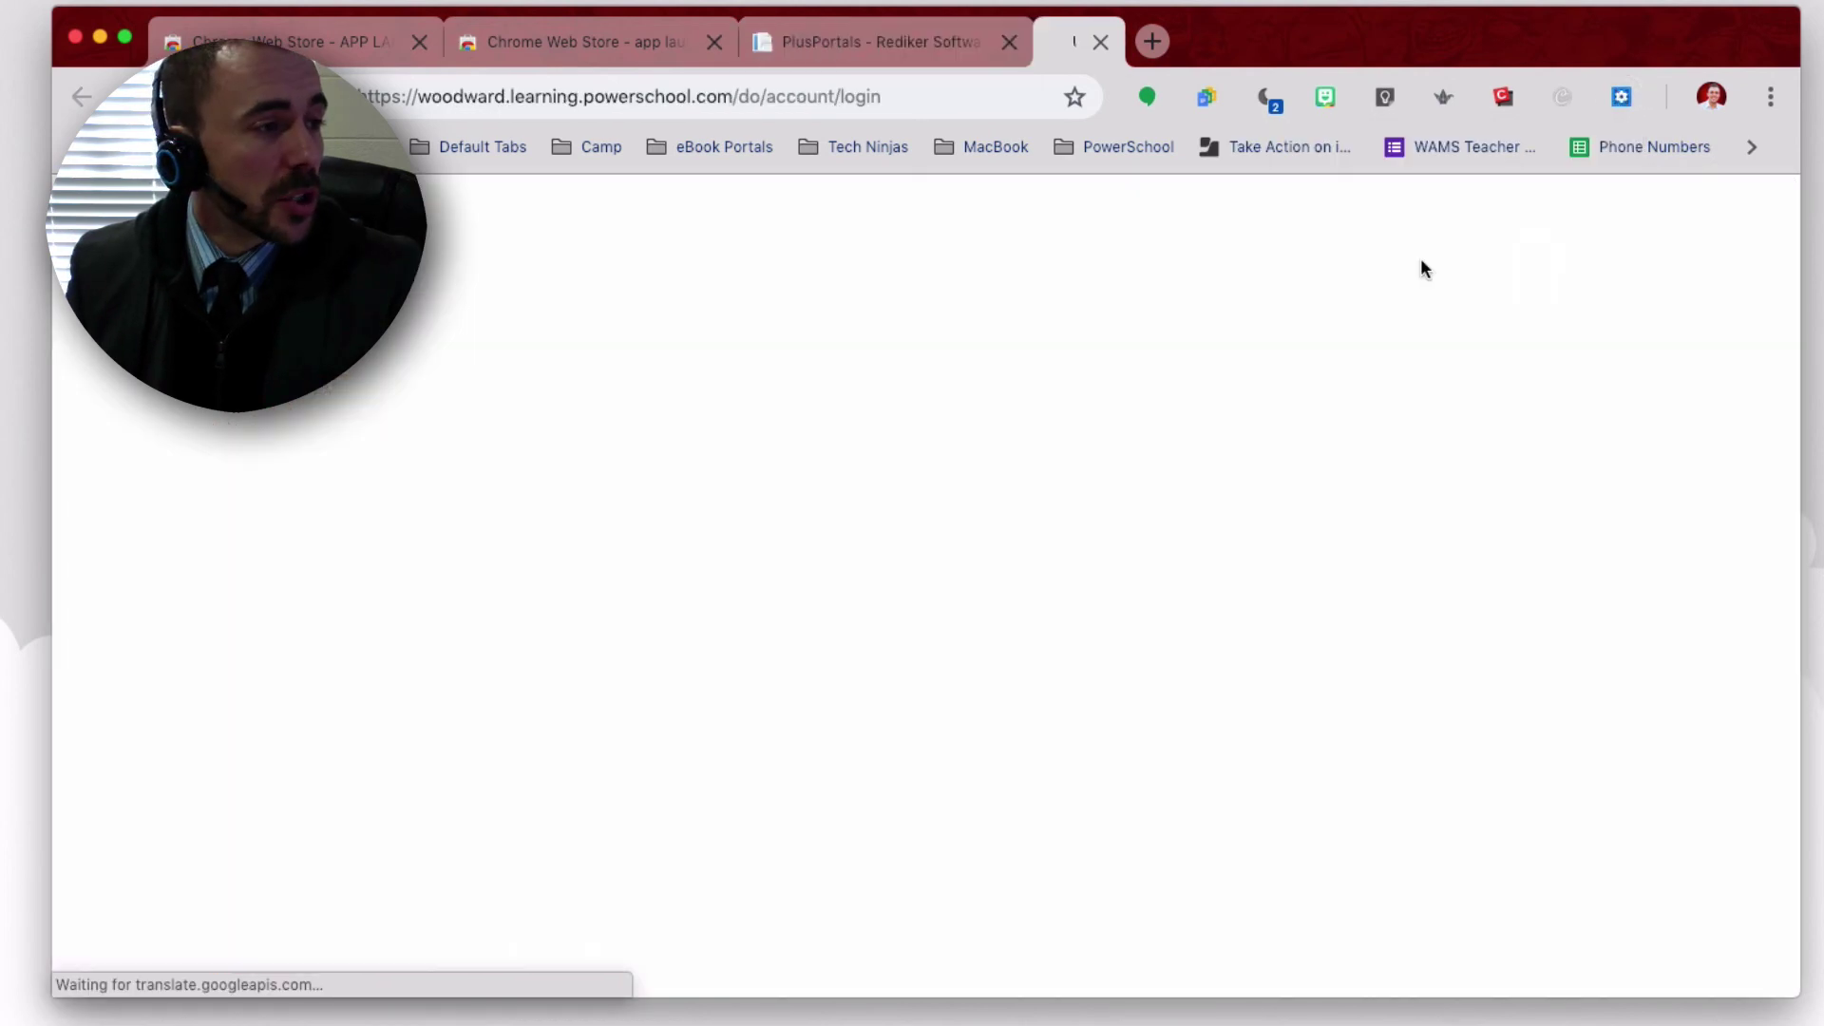